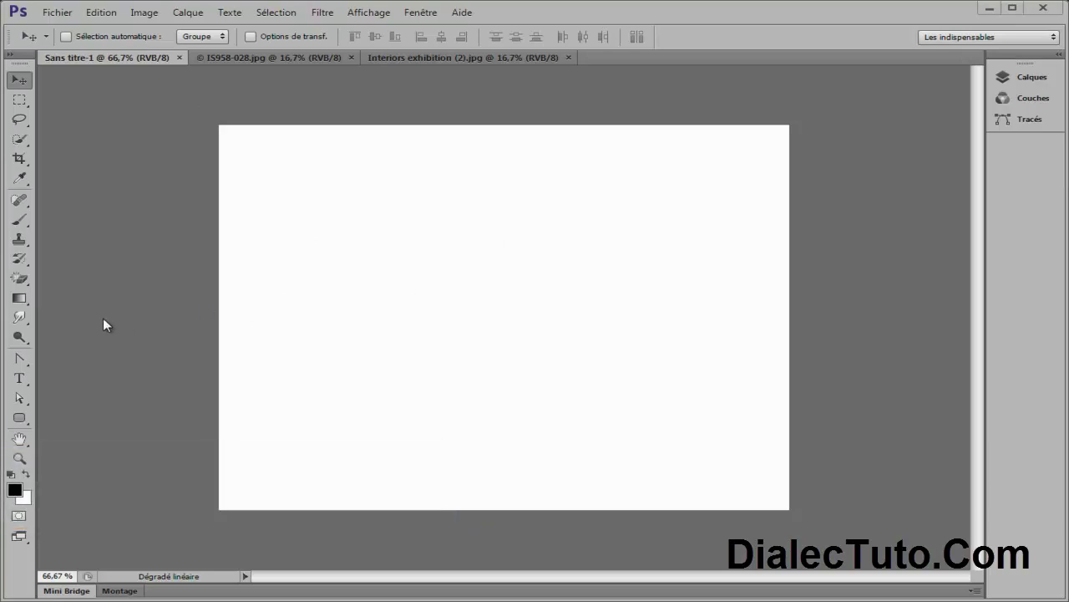
# Step: Try the Paint Bucket tool, then make the Gradient tool active
pyautogui.click(22, 300)
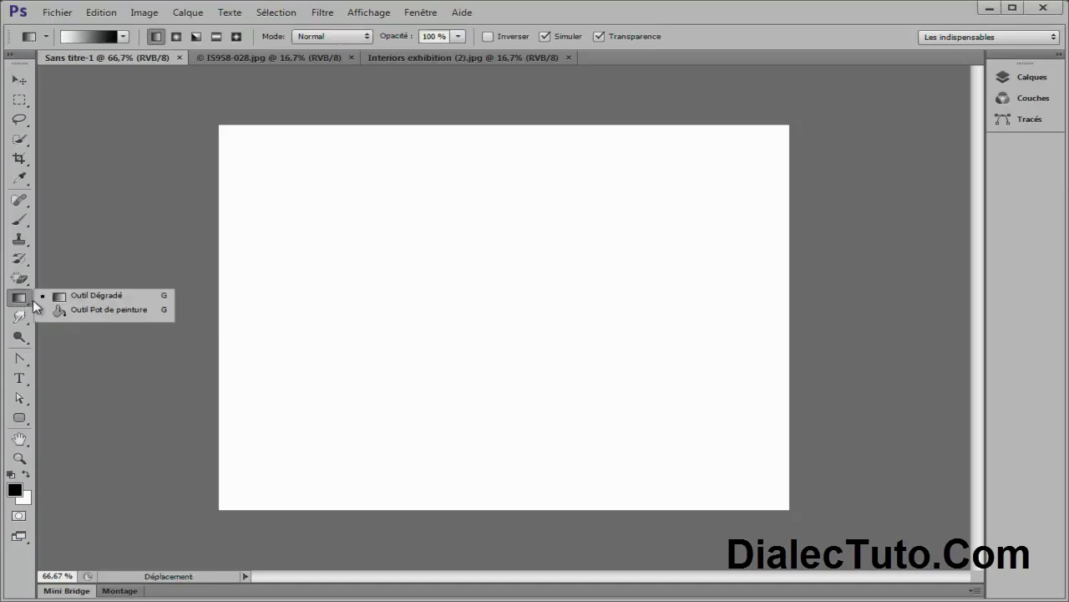
pyautogui.click(101, 310)
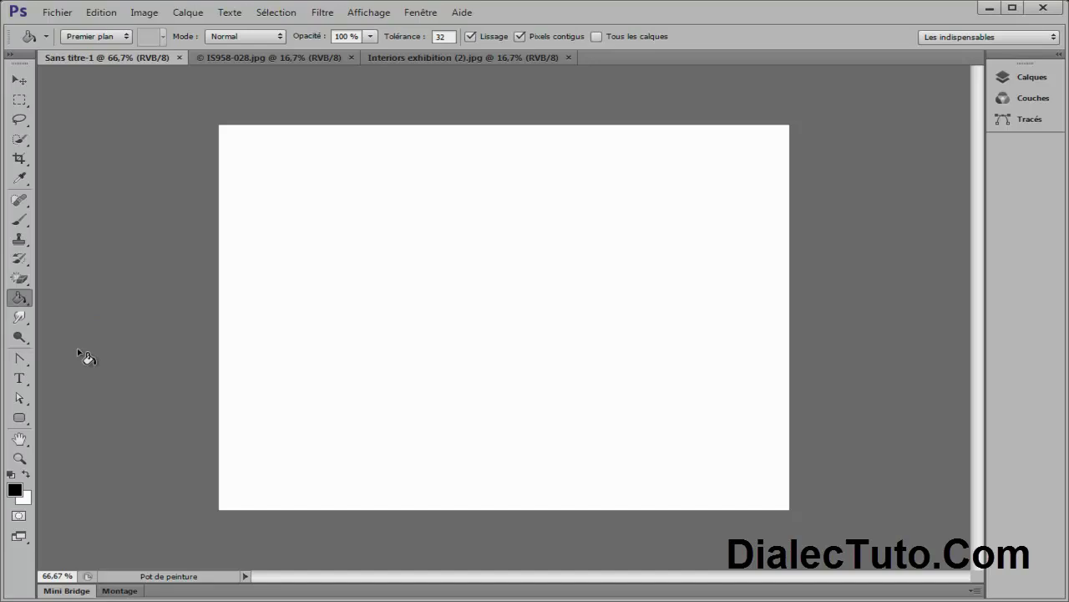
pyautogui.click(20, 298)
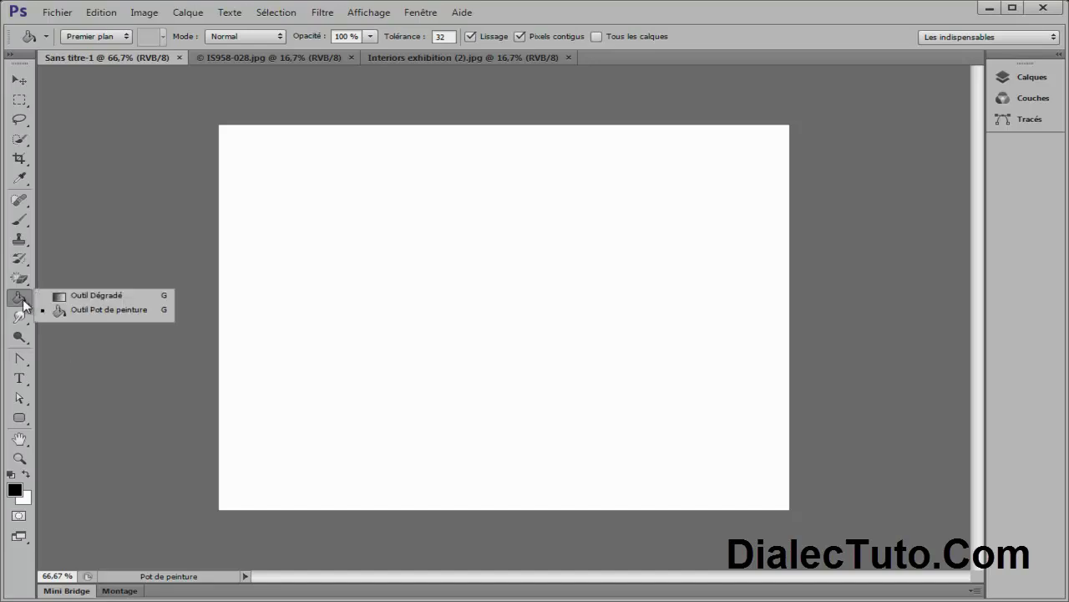
pyautogui.click(87, 297)
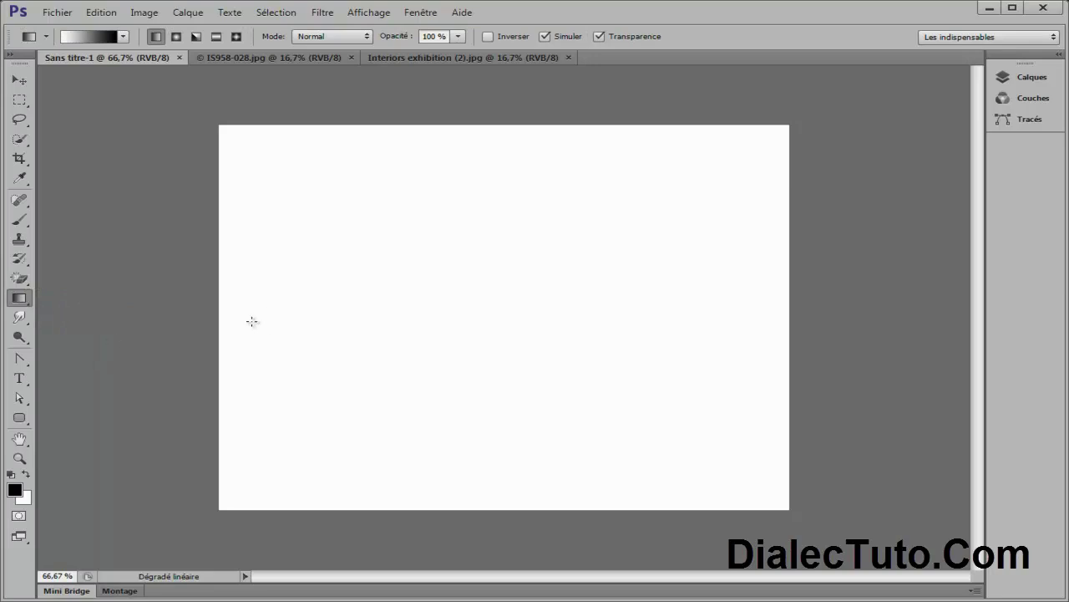
# Step: Draw a horizontal black-to-white linear gradient, dark on the left, across the canvas
pyautogui.moveTo(254, 321); pyautogui.dragTo(506, 325)
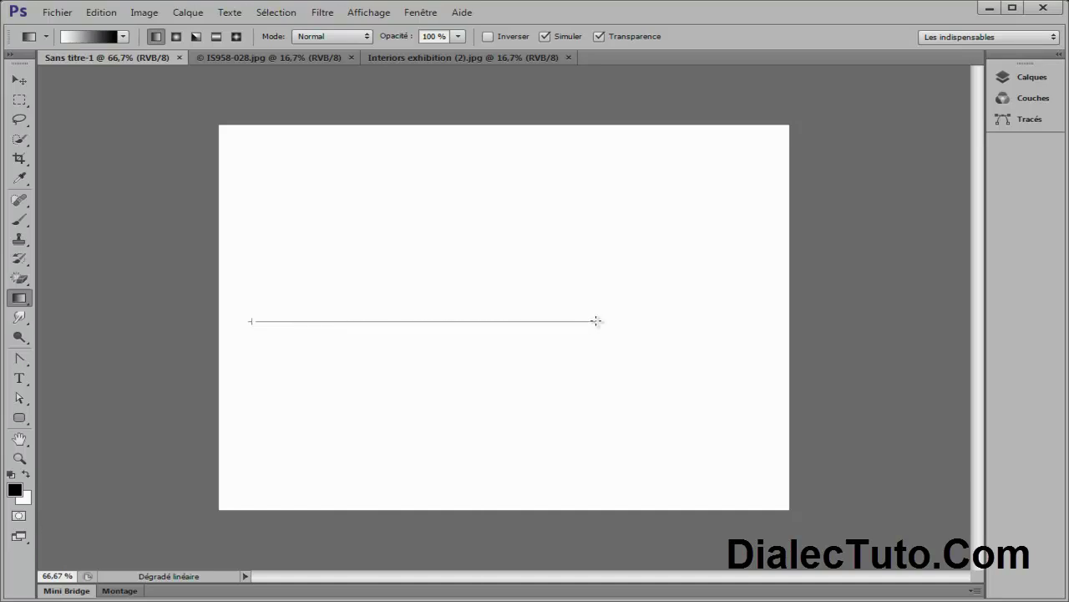
pyautogui.moveTo(506, 324); pyautogui.dragTo(599, 322)
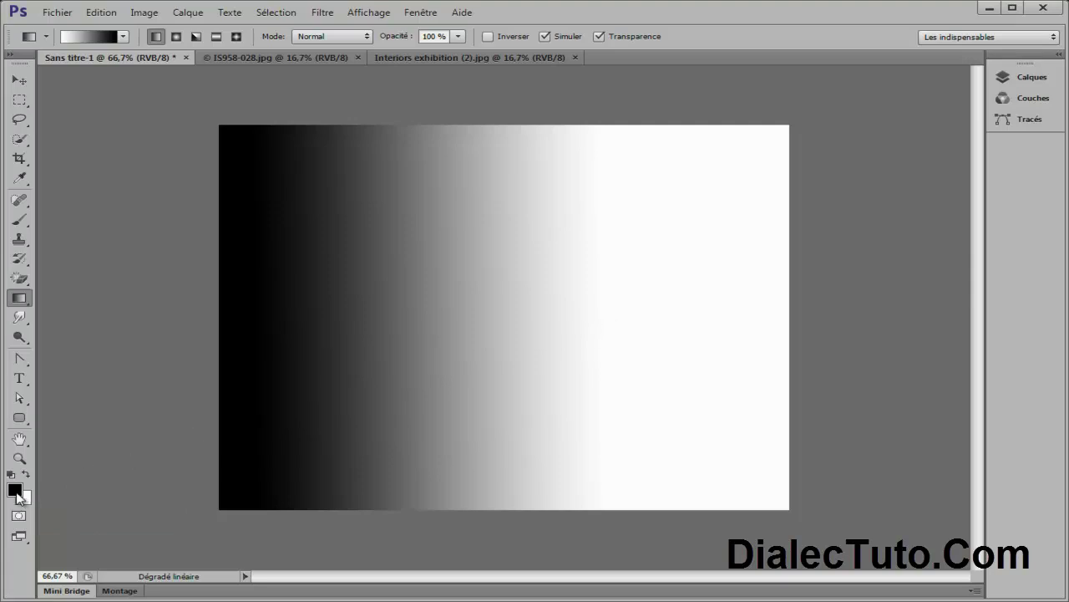
# Step: Set foreground to red and background to dark green, then draw a horizontal red-to-green gradient
pyautogui.click(15, 490)
pyautogui.click(456, 264)
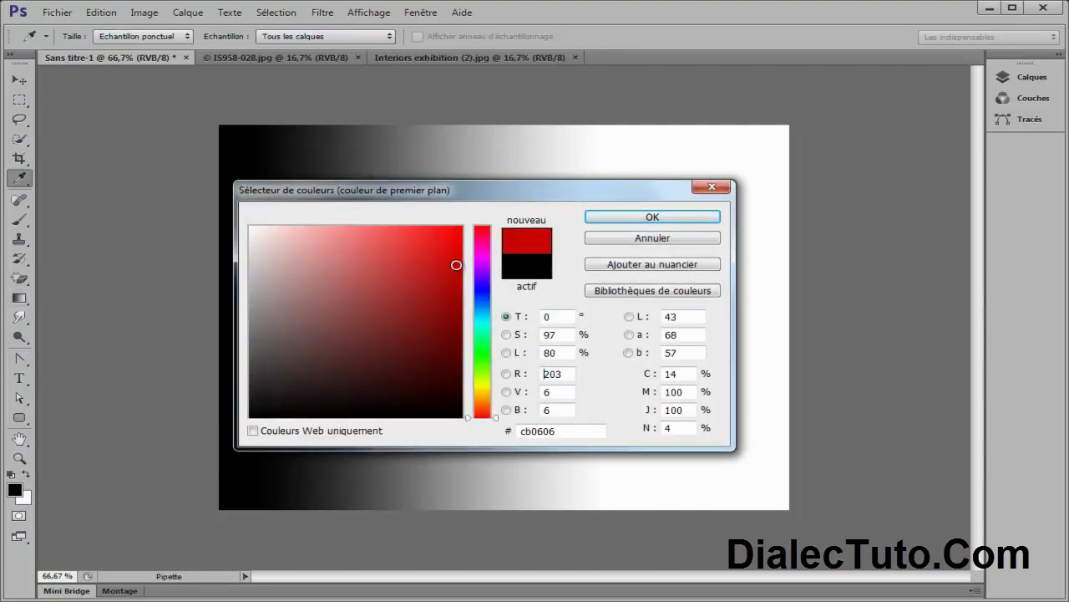
pyautogui.click(623, 219)
pyautogui.click(25, 498)
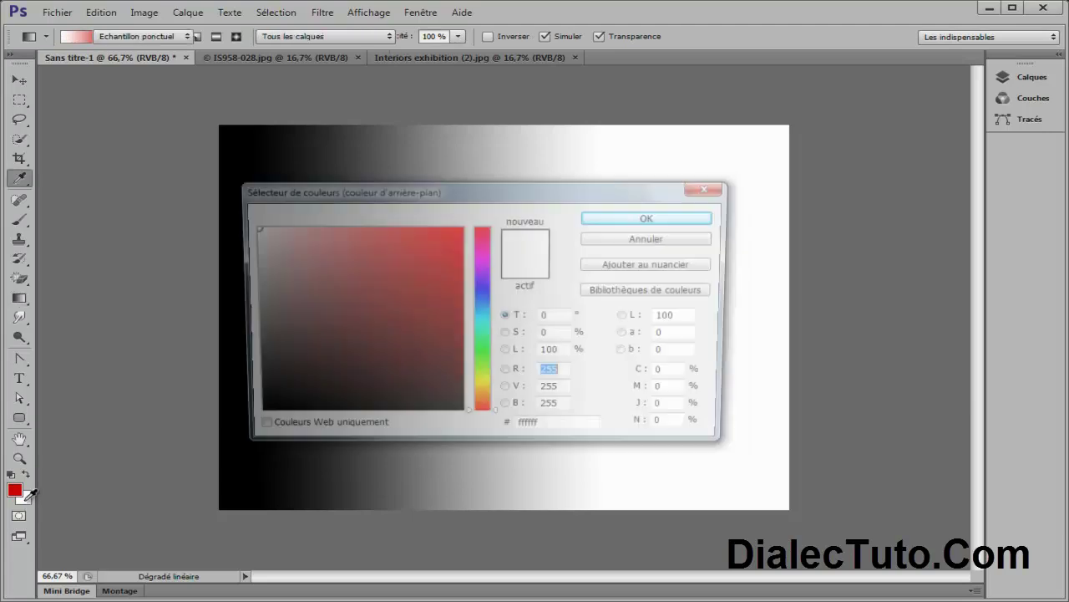
pyautogui.click(482, 372)
pyautogui.click(442, 360)
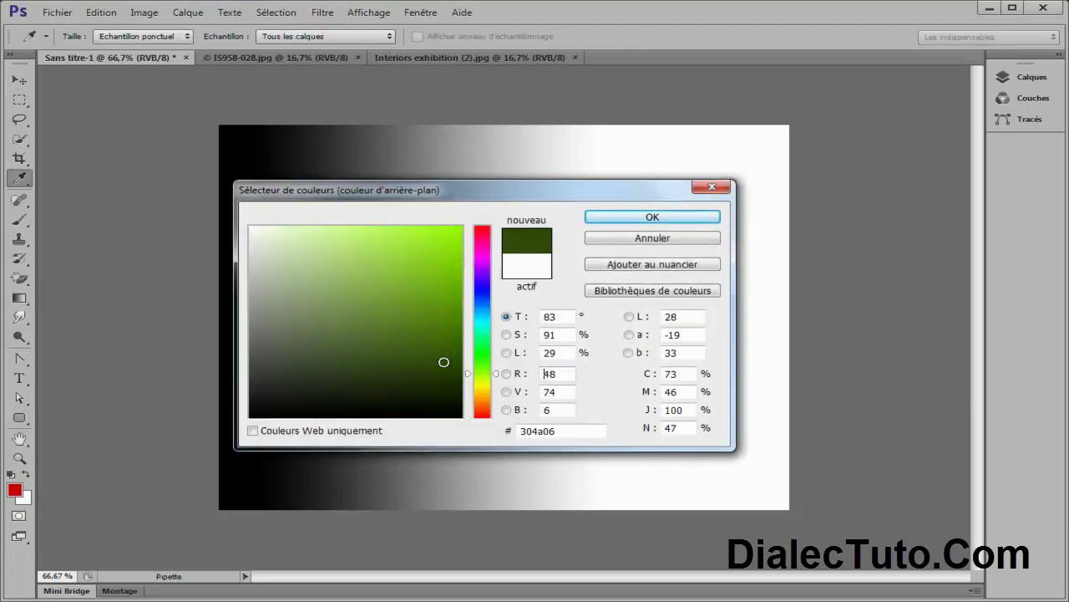
pyautogui.click(656, 219)
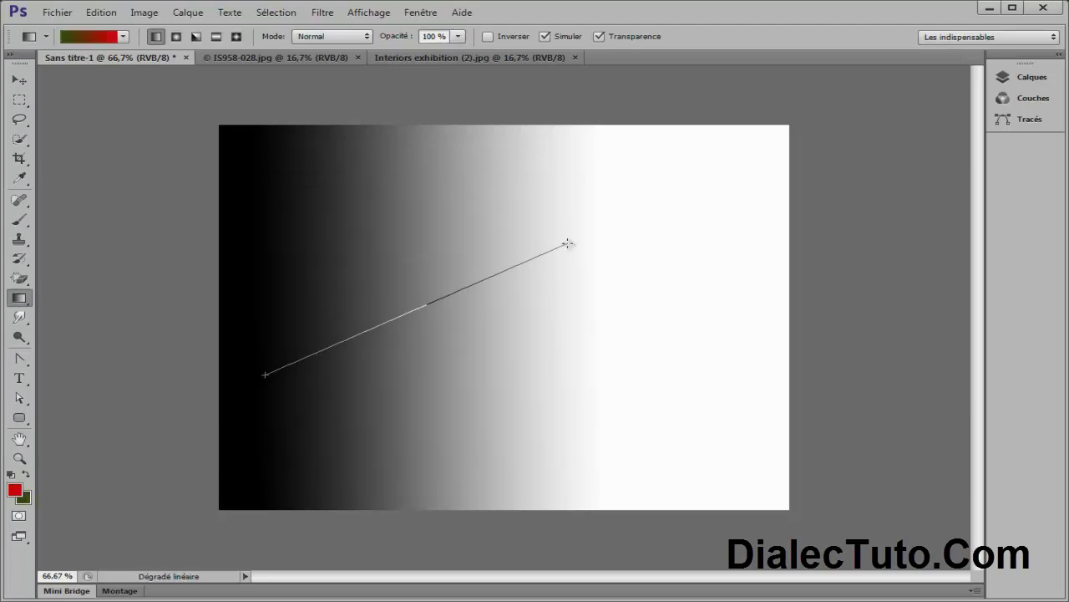
pyautogui.moveTo(267, 371); pyautogui.dragTo(557, 271)
pyautogui.moveTo(325, 373); pyautogui.dragTo(509, 342)
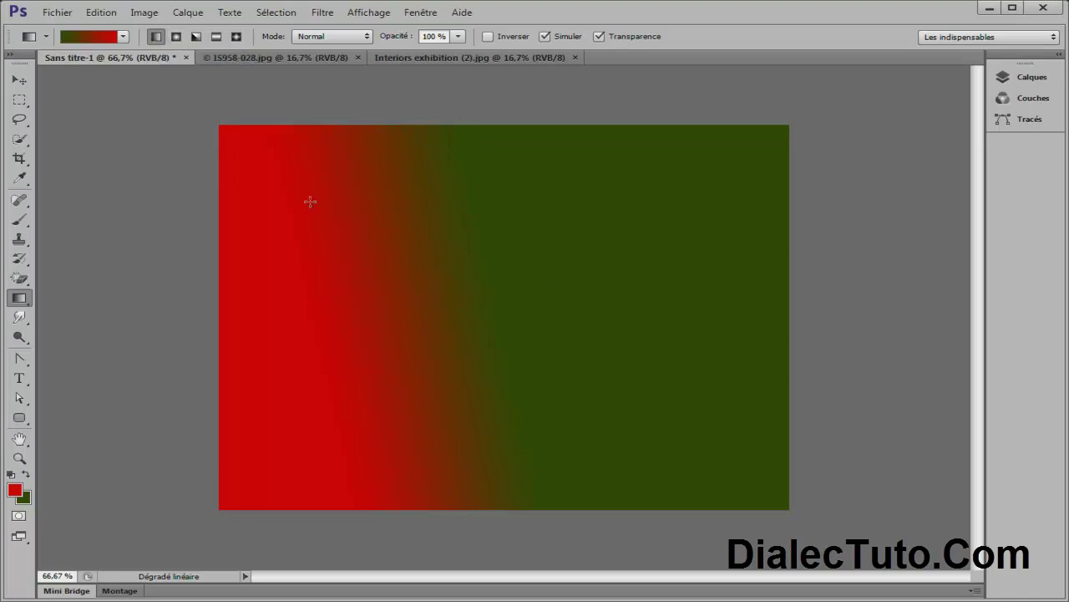
# Step: Switch to radial mode and draw several radial red-to-green gradients from different centres
pyautogui.click(176, 39)
pyautogui.moveTo(332, 316); pyautogui.dragTo(647, 241)
pyautogui.moveTo(638, 398); pyautogui.dragTo(449, 243)
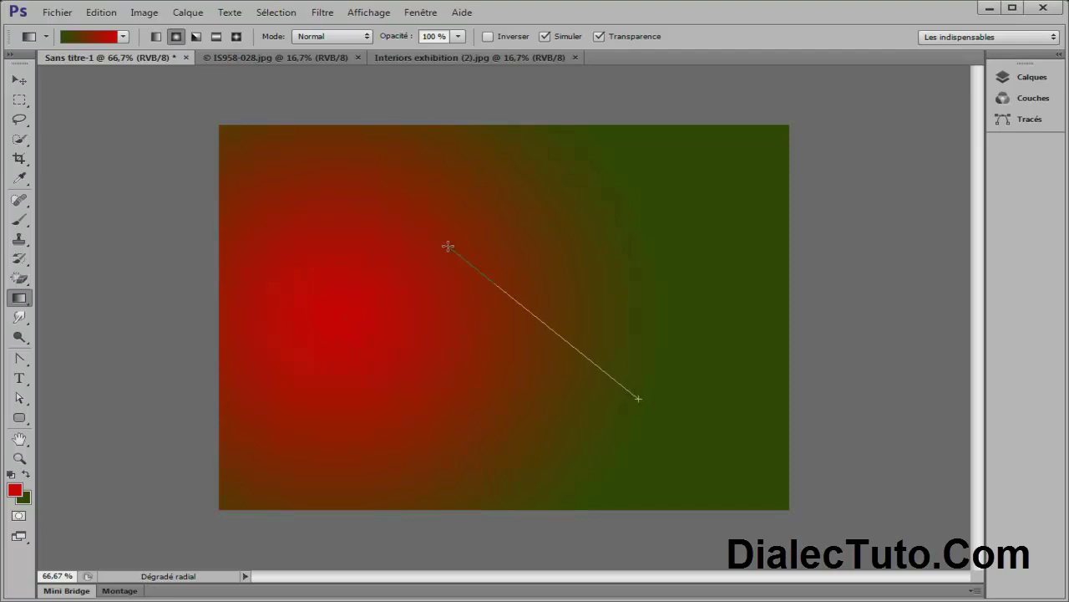
pyautogui.moveTo(289, 193); pyautogui.dragTo(329, 227)
pyautogui.moveTo(719, 472); pyautogui.dragTo(451, 244)
# Step: Try an angle gradient and then a reflected gradient across the canvas
pyautogui.click(194, 38)
pyautogui.moveTo(312, 201); pyautogui.dragTo(491, 349)
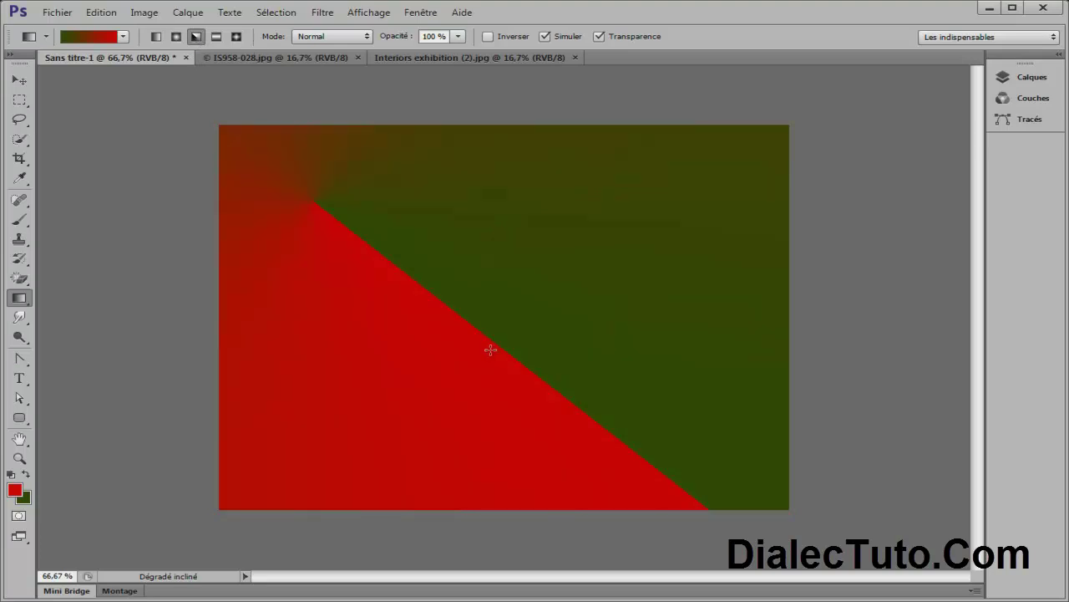
pyautogui.click(217, 37)
pyautogui.moveTo(677, 334); pyautogui.dragTo(391, 341)
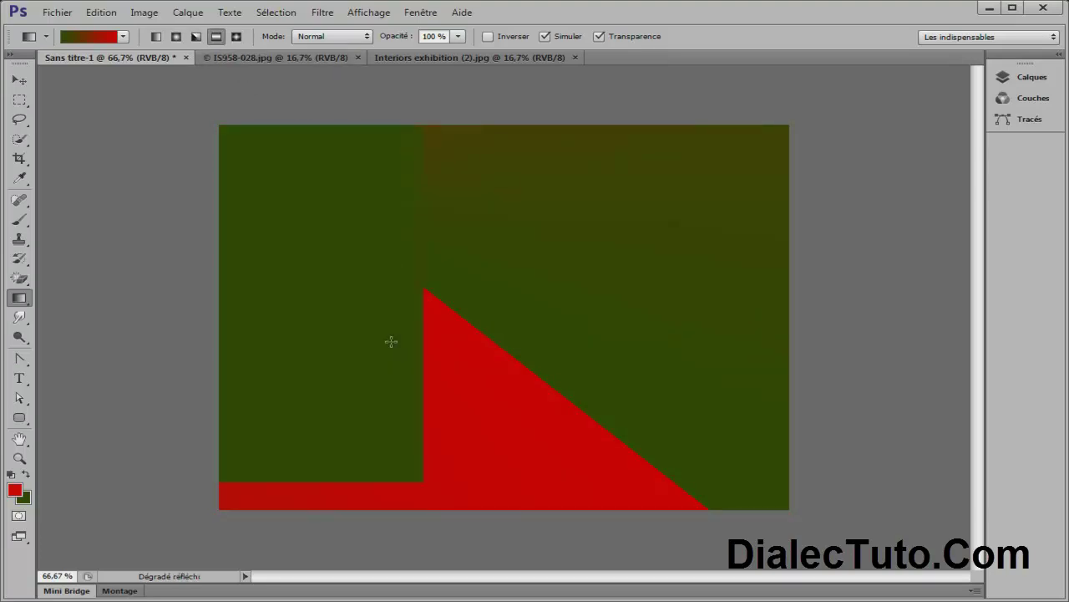
# Step: Switch to diamond mode and draw a red diamond centred at the lower right
pyautogui.click(237, 37)
pyautogui.moveTo(320, 198); pyautogui.dragTo(466, 339)
pyautogui.moveTo(576, 402); pyautogui.dragTo(429, 255)
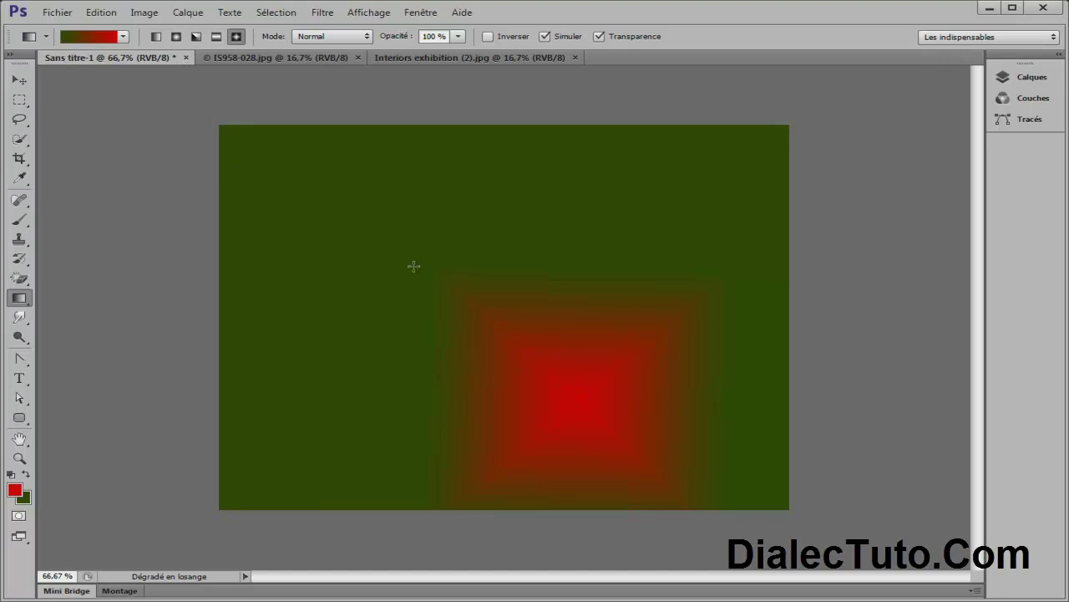
# Step: Return to linear mode and redraw the gradient diagonally, red upper right, green lower left
pyautogui.click(155, 35)
pyautogui.moveTo(278, 238); pyautogui.dragTo(626, 242)
pyautogui.moveTo(492, 171); pyautogui.dragTo(492, 360)
pyautogui.moveTo(658, 193)
pyautogui.mouseDown()
pyautogui.moveTo(530, 282)
pyautogui.moveTo(409, 416)
pyautogui.moveTo(632, 212)
pyautogui.moveTo(409, 377)
pyautogui.moveTo(475, 336)
pyautogui.moveTo(400, 418)
pyautogui.moveTo(519, 321)
pyautogui.moveTo(413, 422)
pyautogui.mouseUp()
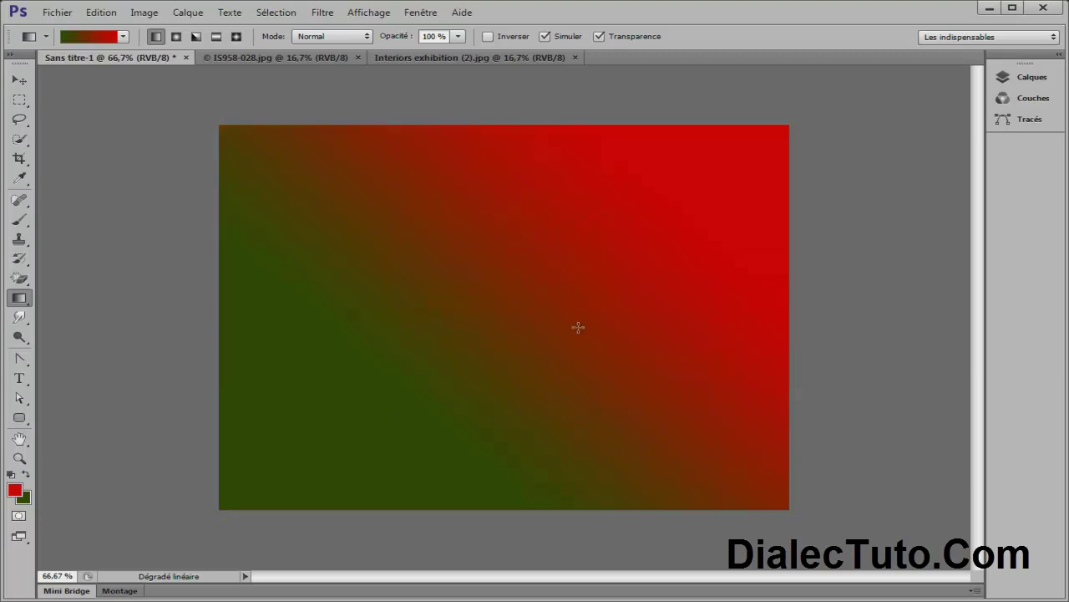
# Step: Close Sans titre-1 without saving, returning to the IS958-028.jpg sunglasses photo
pyautogui.click(187, 57)
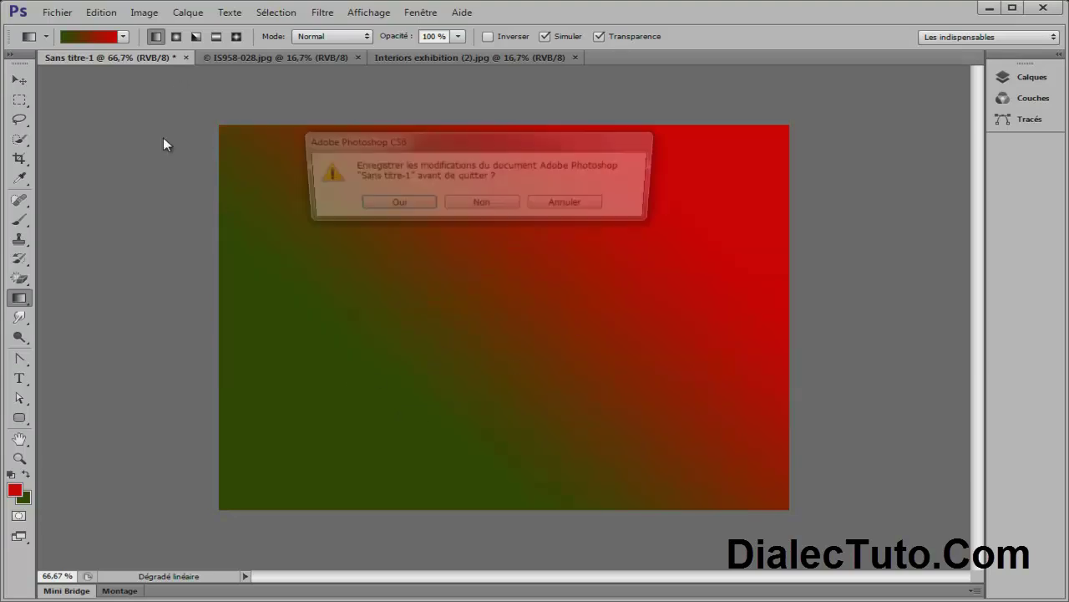
pyautogui.click(482, 205)
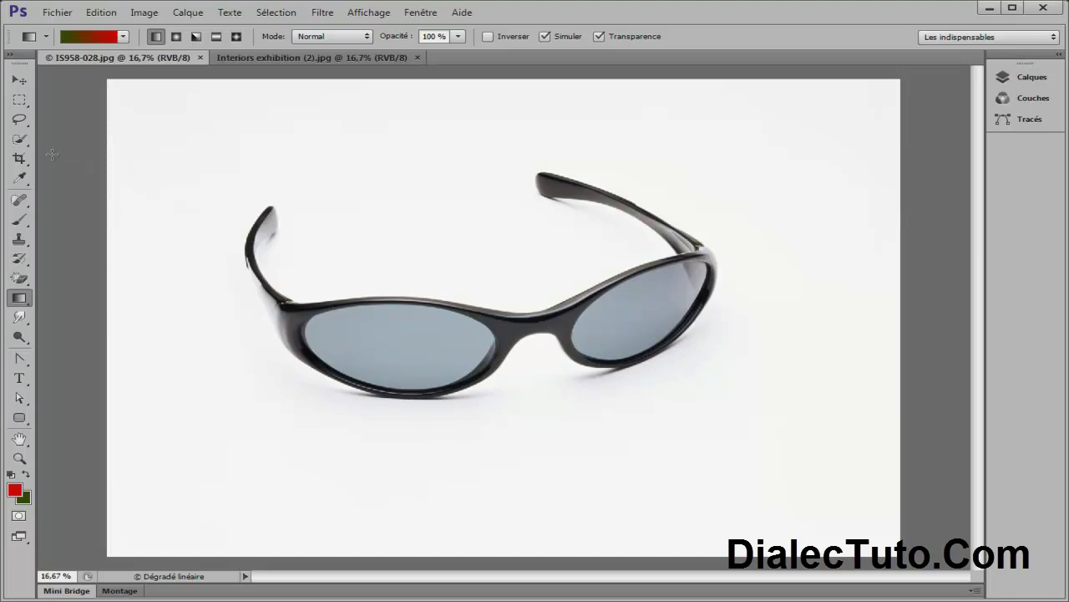
pyautogui.click(19, 138)
# Step: Select the left and right sunglasses lenses with Quick Selection
pyautogui.click(115, 139)
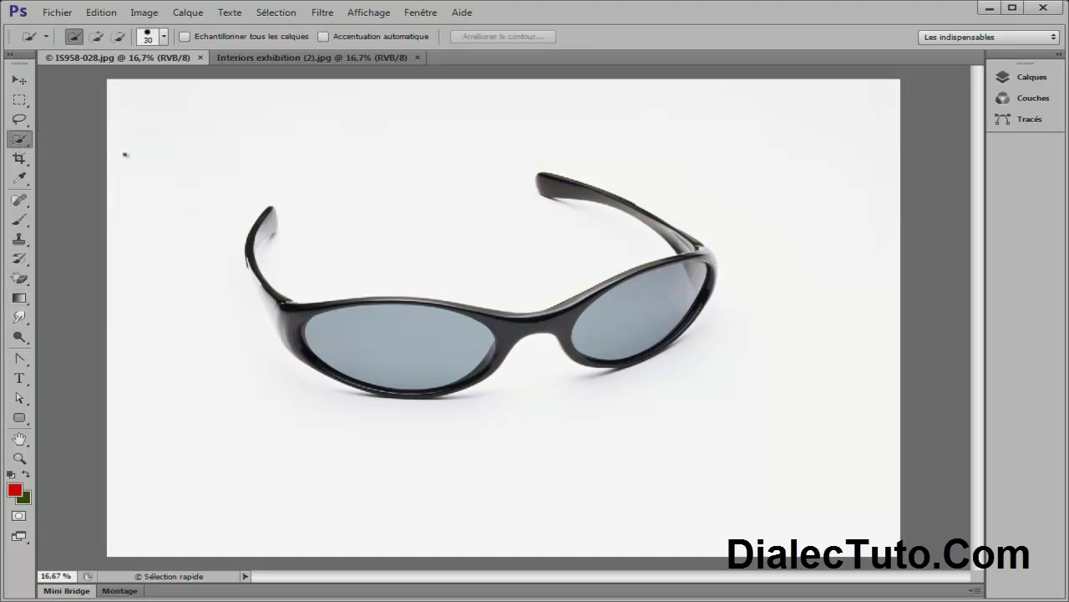
pyautogui.moveTo(370, 332); pyautogui.dragTo(395, 330)
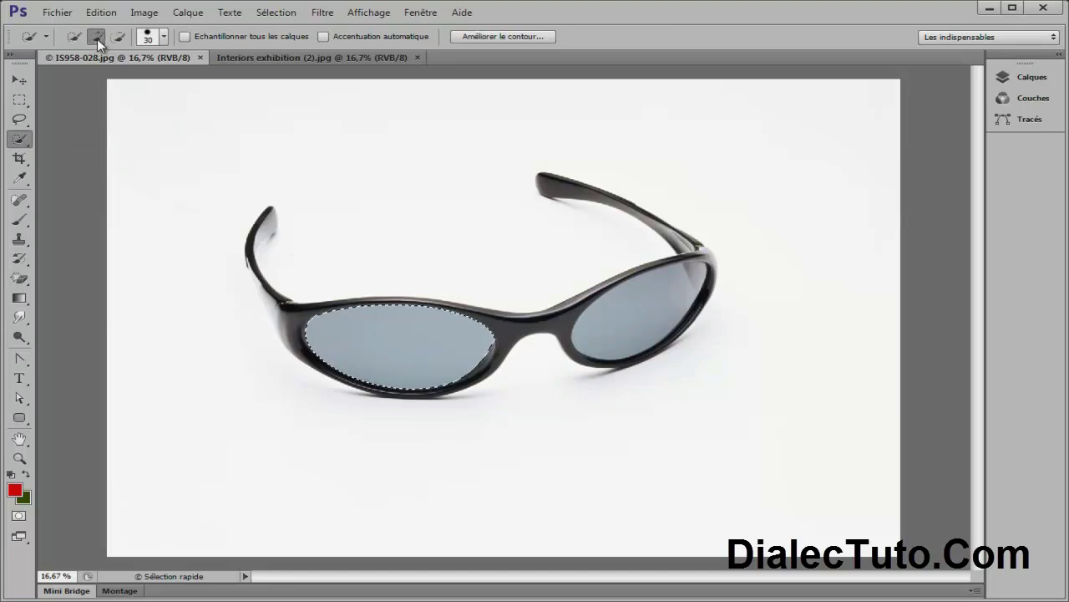
pyautogui.moveTo(603, 334); pyautogui.dragTo(611, 336)
# Step: Fill the lenses with a red-to-green gradient, then undo it via Edition
pyautogui.click(20, 299)
pyautogui.moveTo(632, 276); pyautogui.dragTo(354, 398)
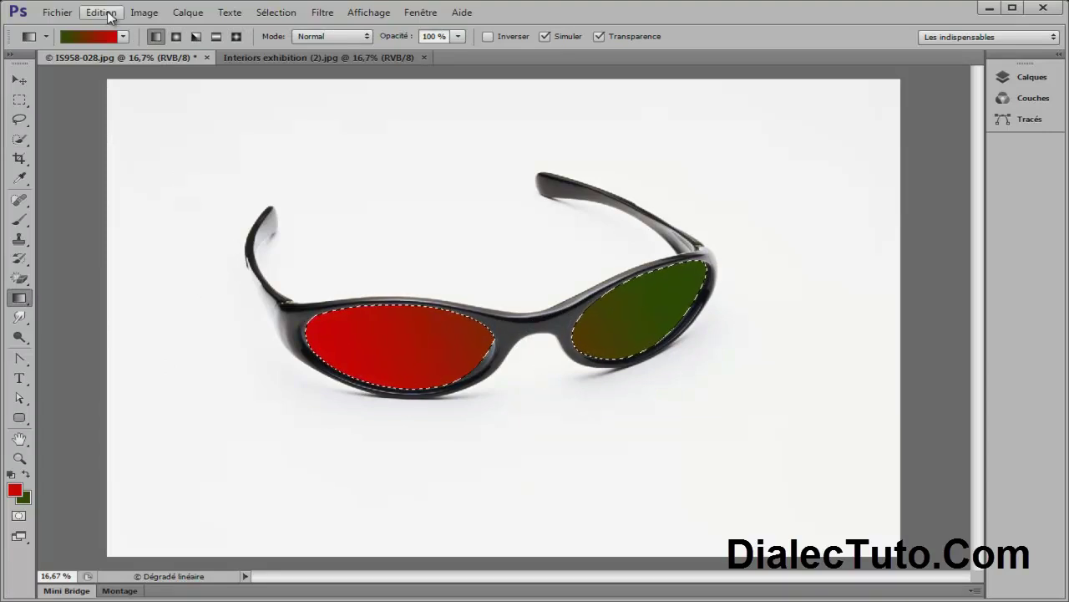
pyautogui.click(101, 11)
pyautogui.click(142, 52)
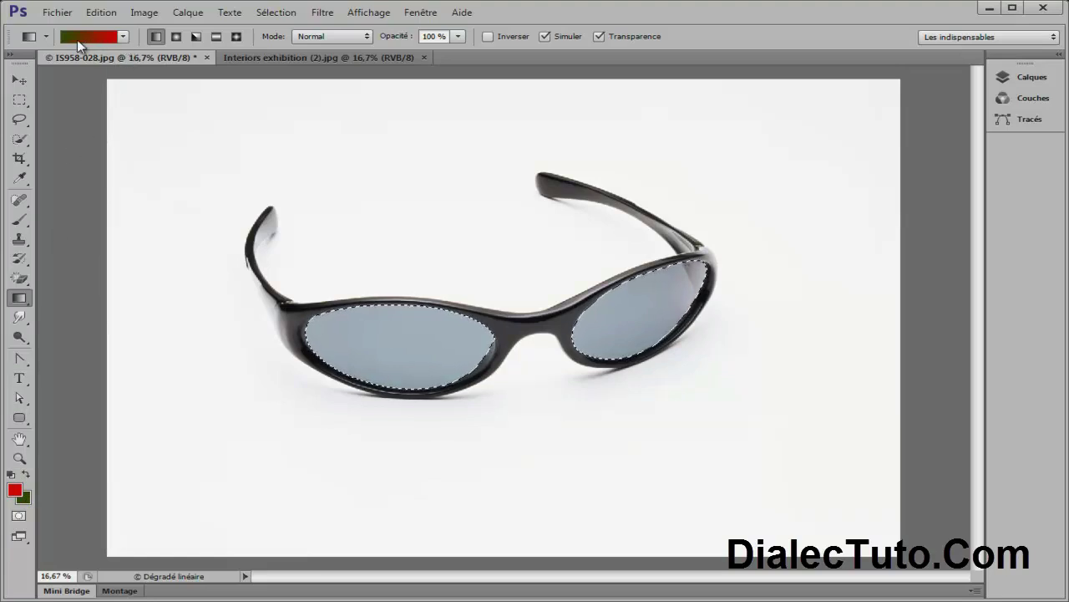
# Step: Apply the orange-to-yellow preset gradient to the lenses, then undo it
pyautogui.click(123, 37)
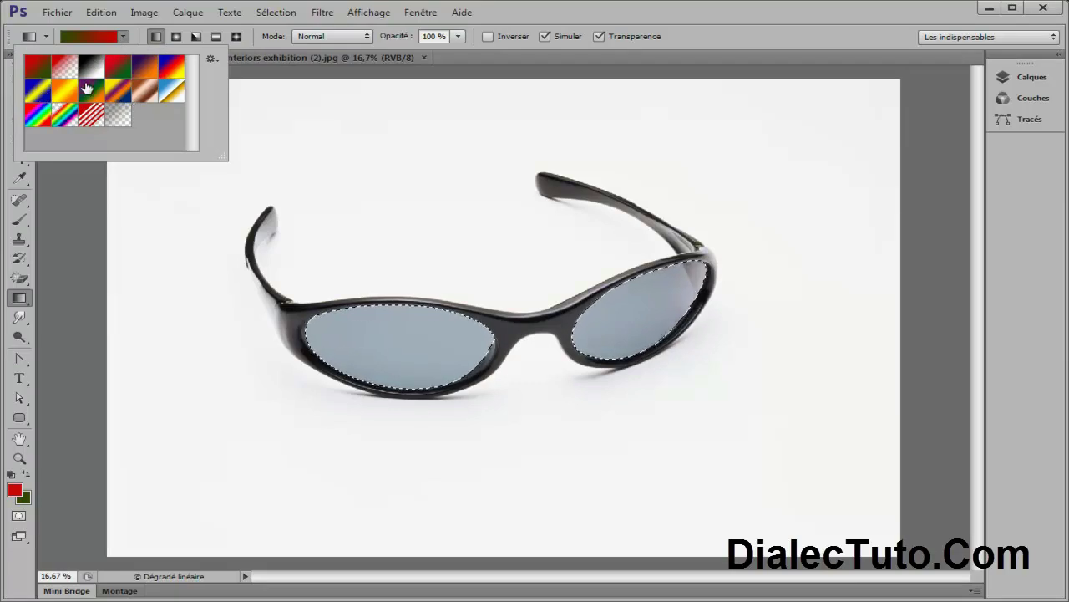
pyautogui.click(65, 99)
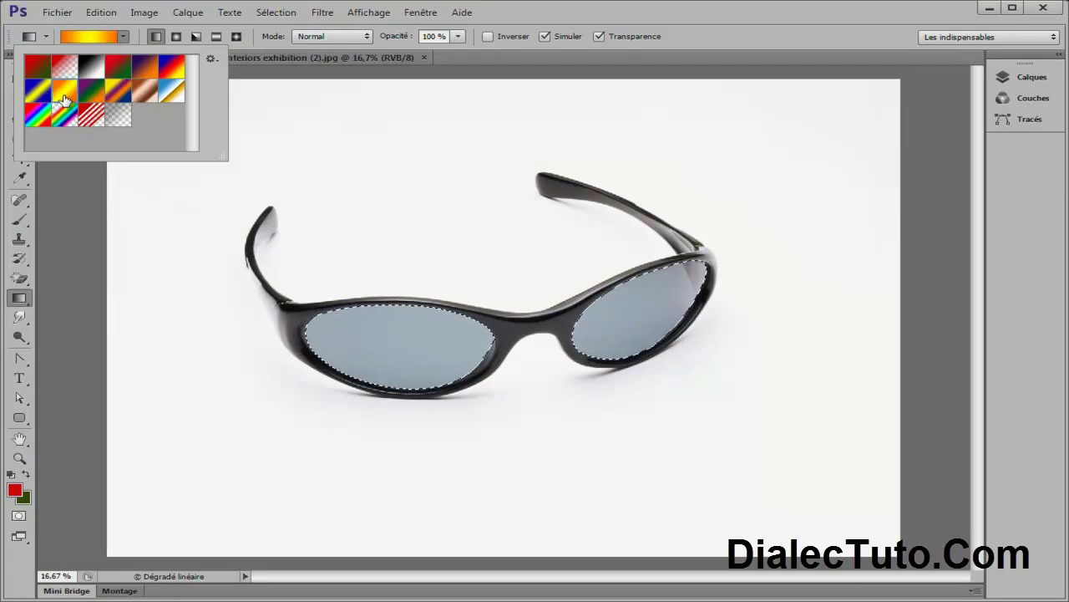
pyautogui.click(710, 32)
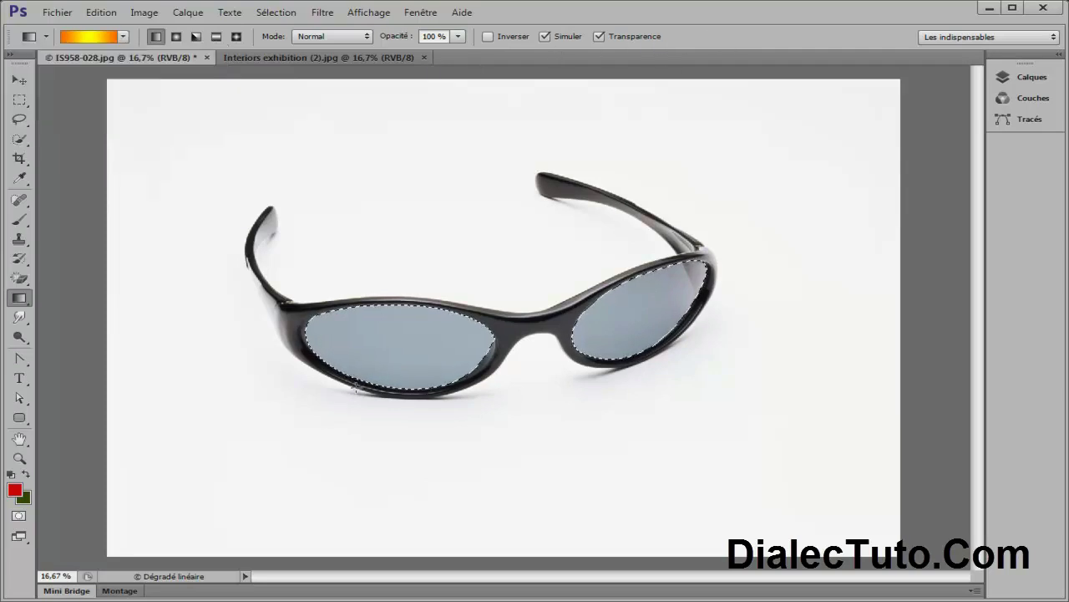
pyautogui.moveTo(424, 368); pyautogui.dragTo(443, 365)
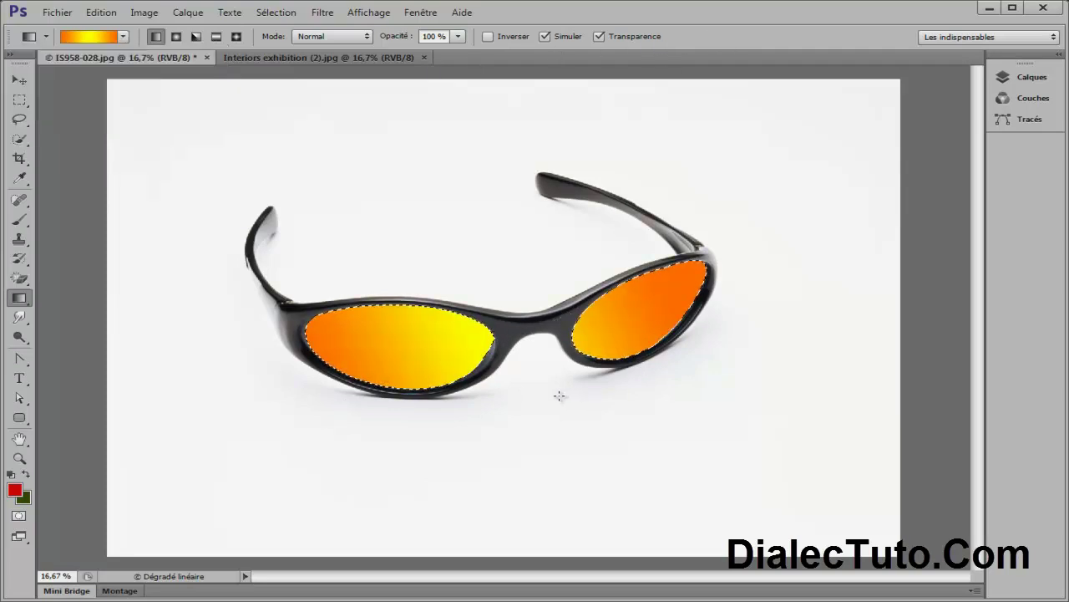
pyautogui.click(101, 12)
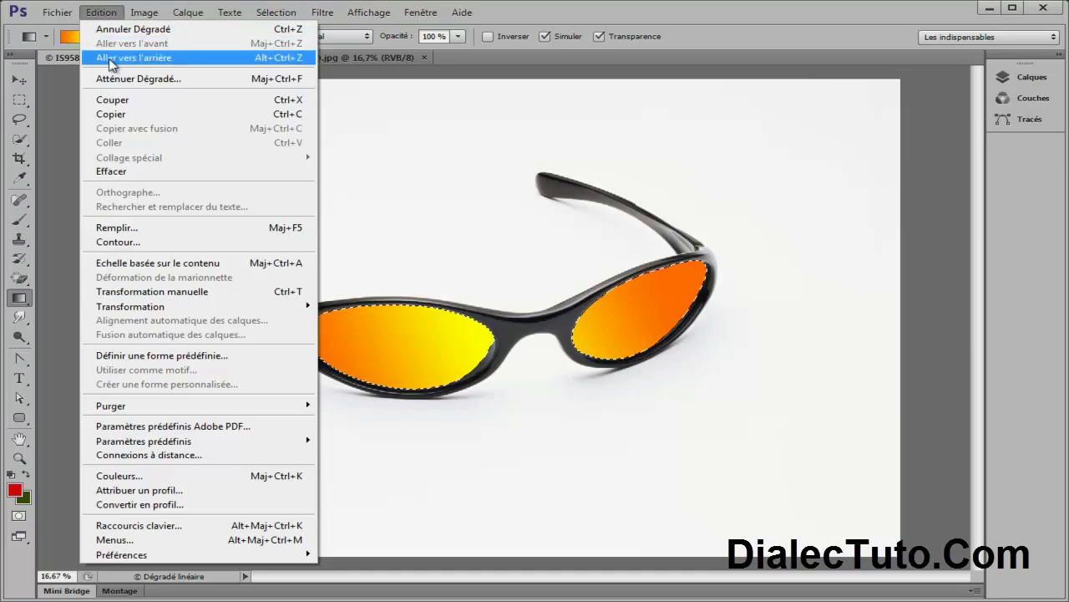
pyautogui.click(116, 55)
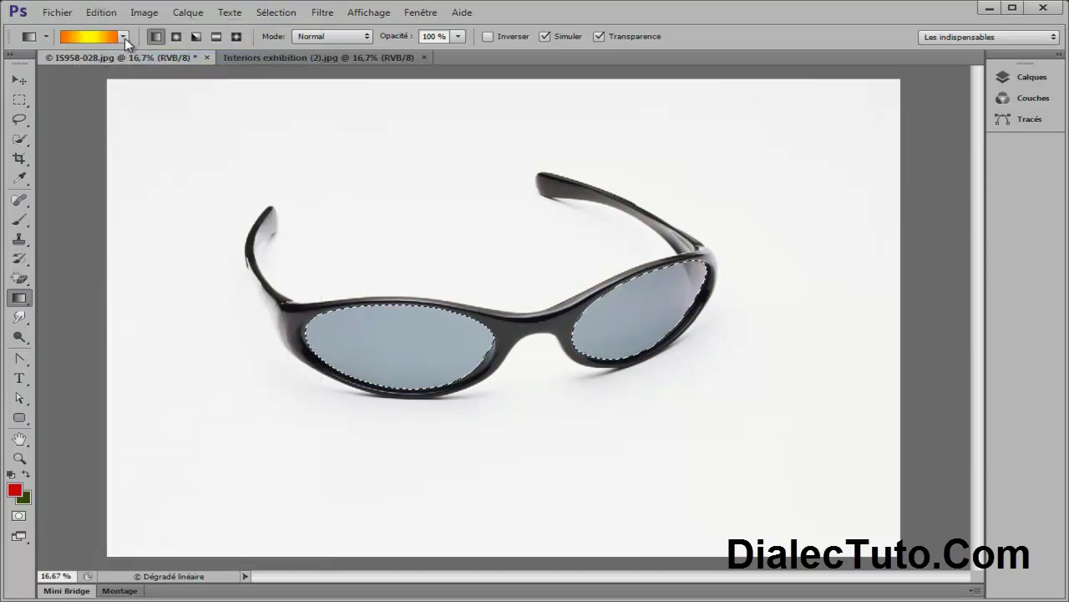
pyautogui.click(123, 37)
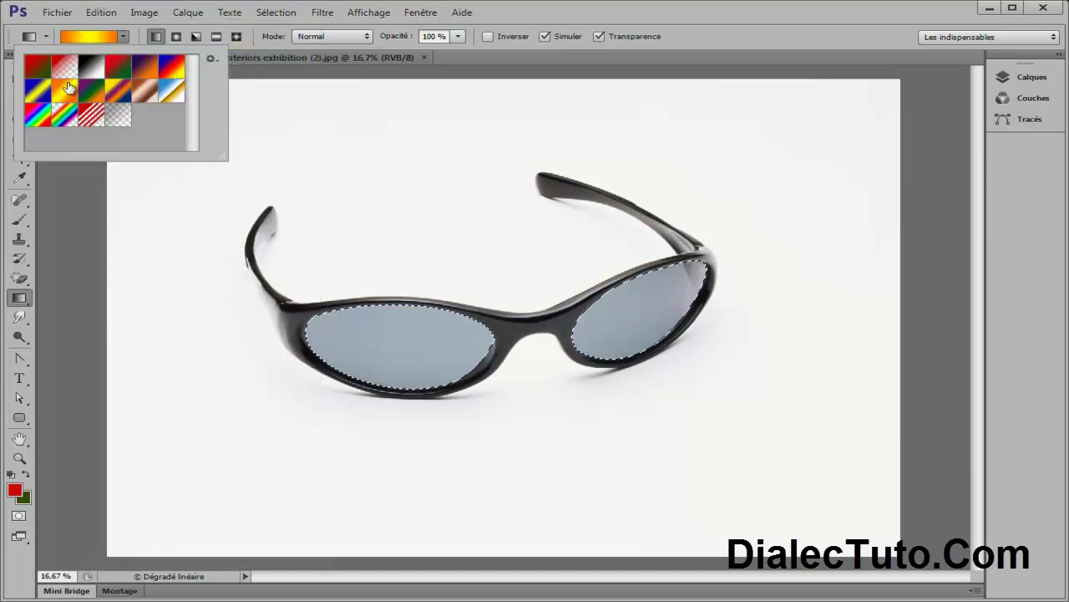
# Step: Choose Simples from the gradient picker's menu and move the replace dialog aside
pyautogui.click(210, 60)
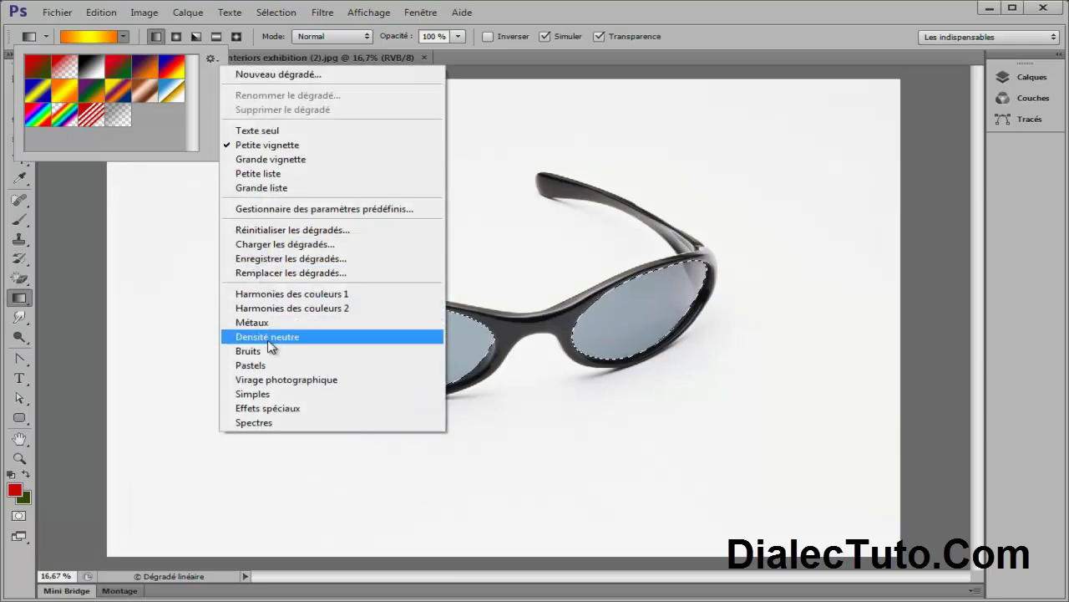
pyautogui.click(265, 396)
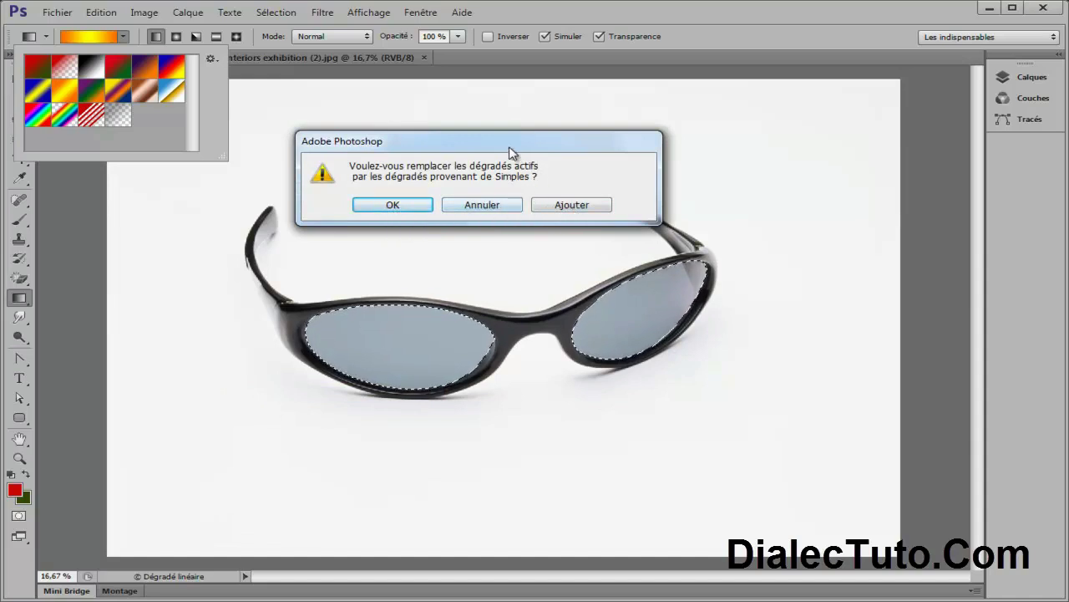
pyautogui.moveTo(509, 147); pyautogui.dragTo(515, 162)
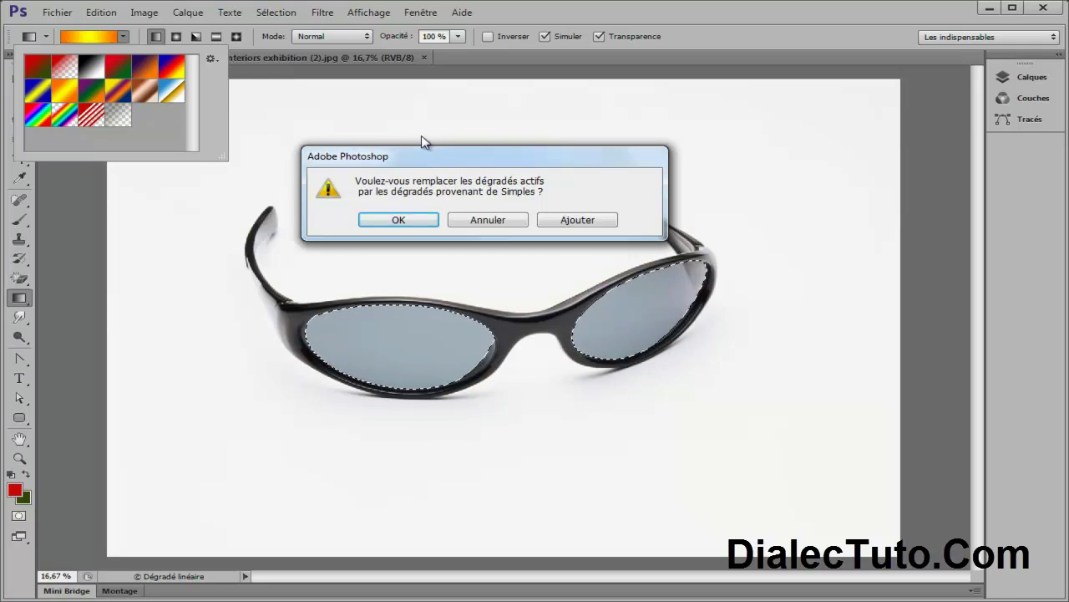
# Step: Confirm loading the Simples set and select its light blue gradient
pyautogui.click(399, 220)
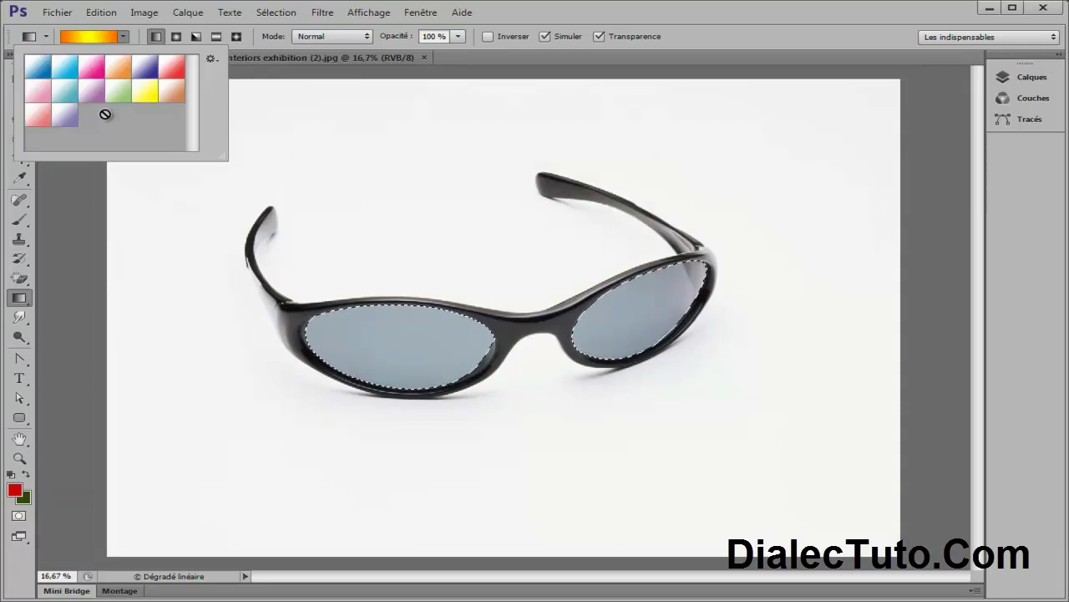
pyautogui.click(67, 75)
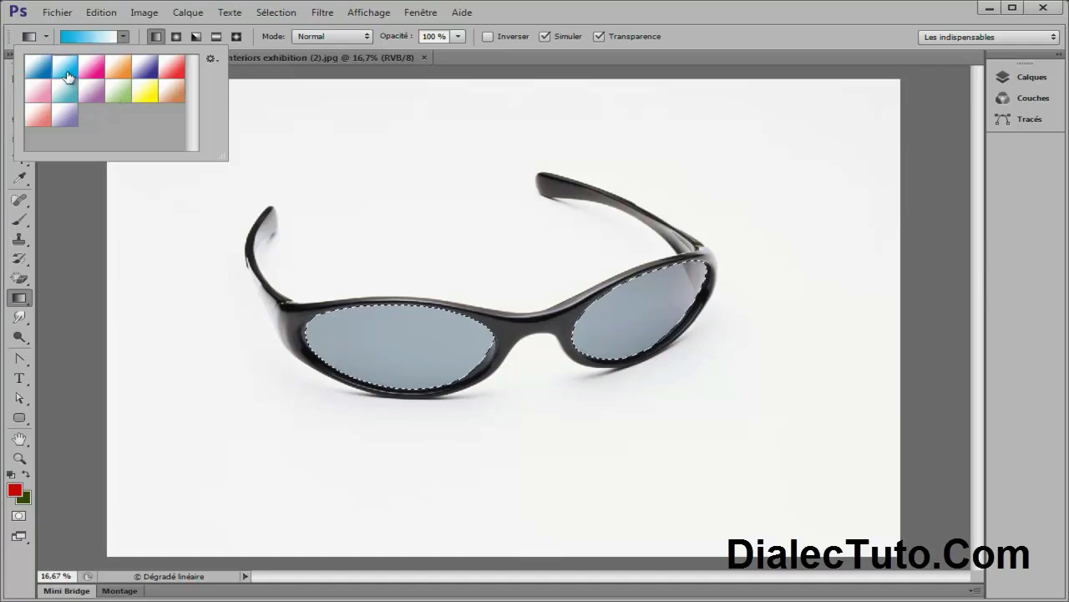
pyautogui.click(546, 13)
# Step: Fill the lenses with the blue gradient horizontally, vertically, then horizontally again
pyautogui.moveTo(340, 395); pyautogui.dragTo(646, 287)
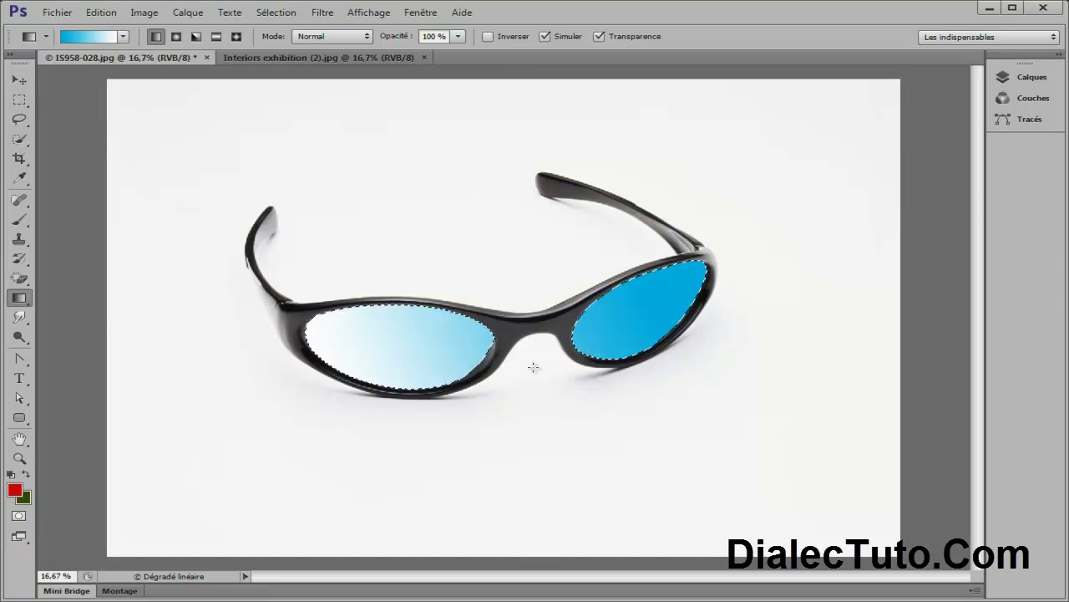
pyautogui.moveTo(496, 409); pyautogui.dragTo(494, 243)
pyautogui.moveTo(496, 417); pyautogui.dragTo(494, 259)
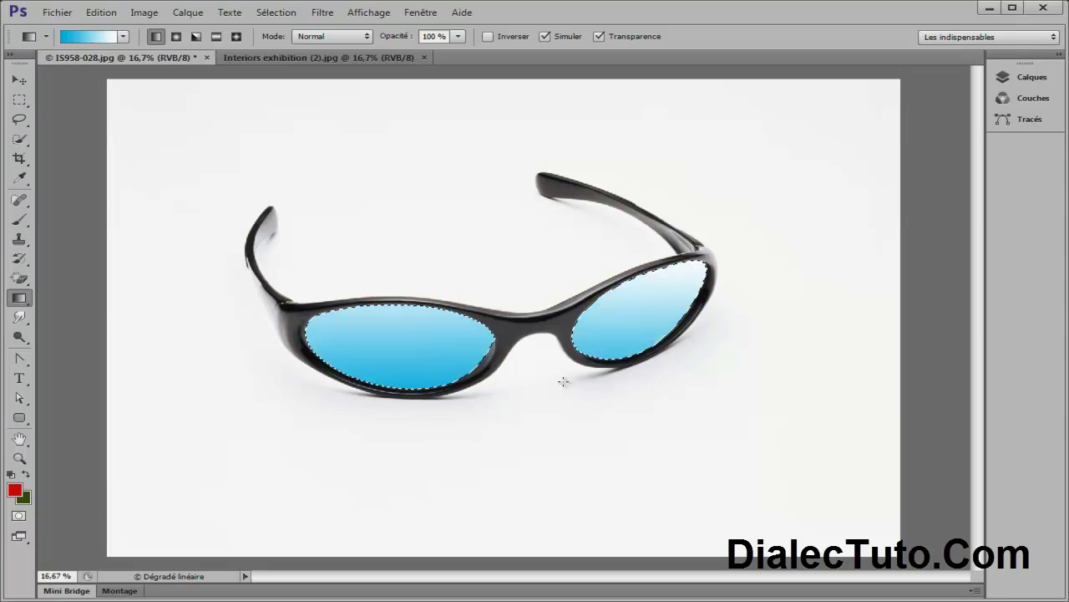
pyautogui.moveTo(579, 328); pyautogui.dragTo(696, 328)
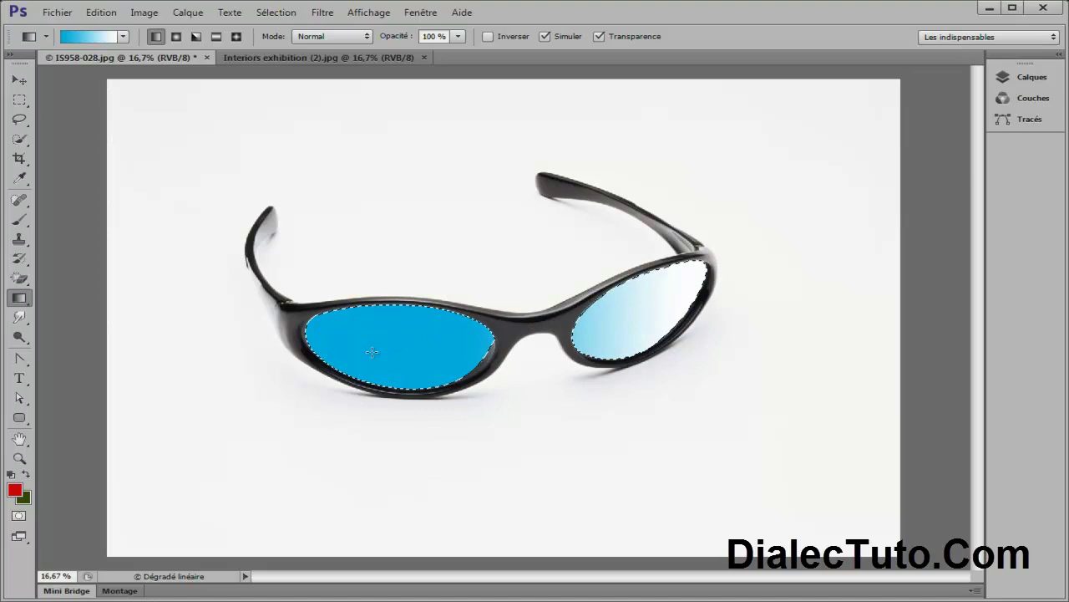
# Step: Undo and redo through Edition, ending with the lenses back to plain grey
pyautogui.click(99, 13)
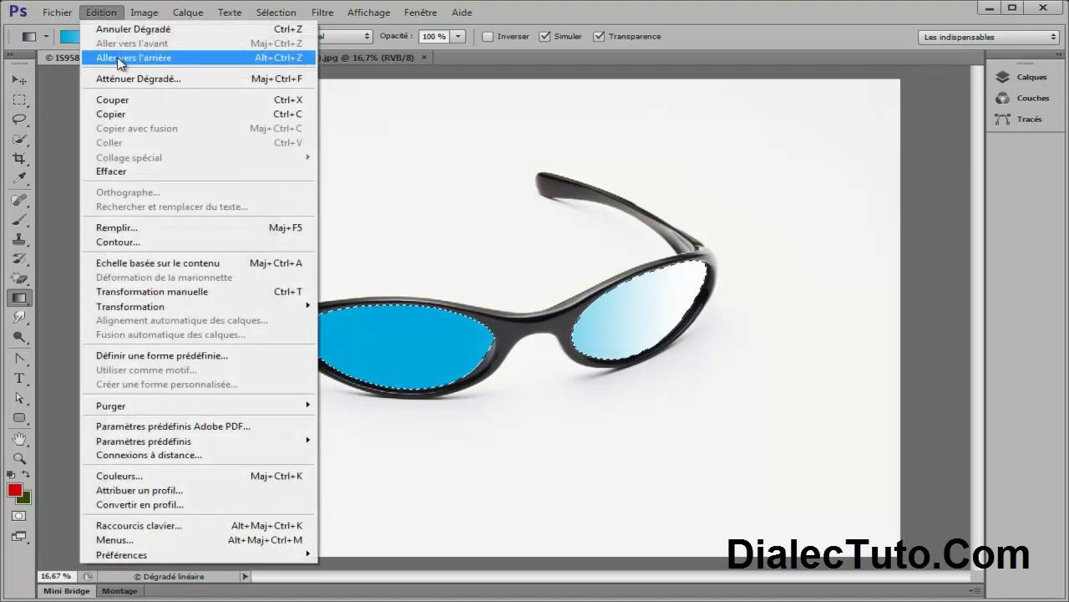
pyautogui.click(116, 56)
pyautogui.click(100, 12)
pyautogui.click(126, 43)
pyautogui.click(101, 13)
pyautogui.click(117, 57)
pyautogui.click(106, 13)
pyautogui.click(117, 58)
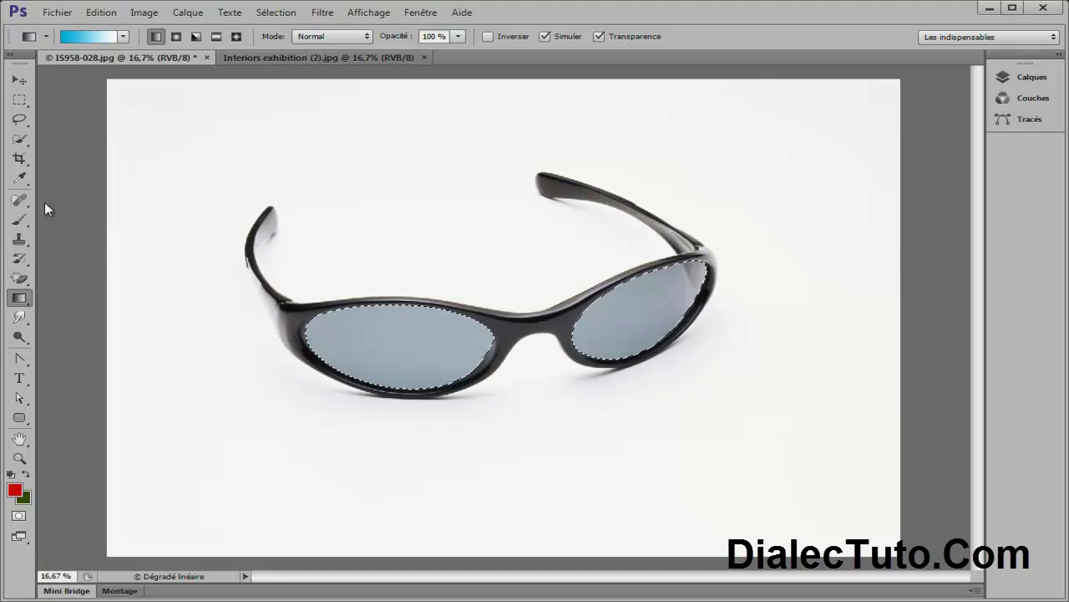
pyautogui.moveTo(393, 37); pyautogui.dragTo(357, 40)
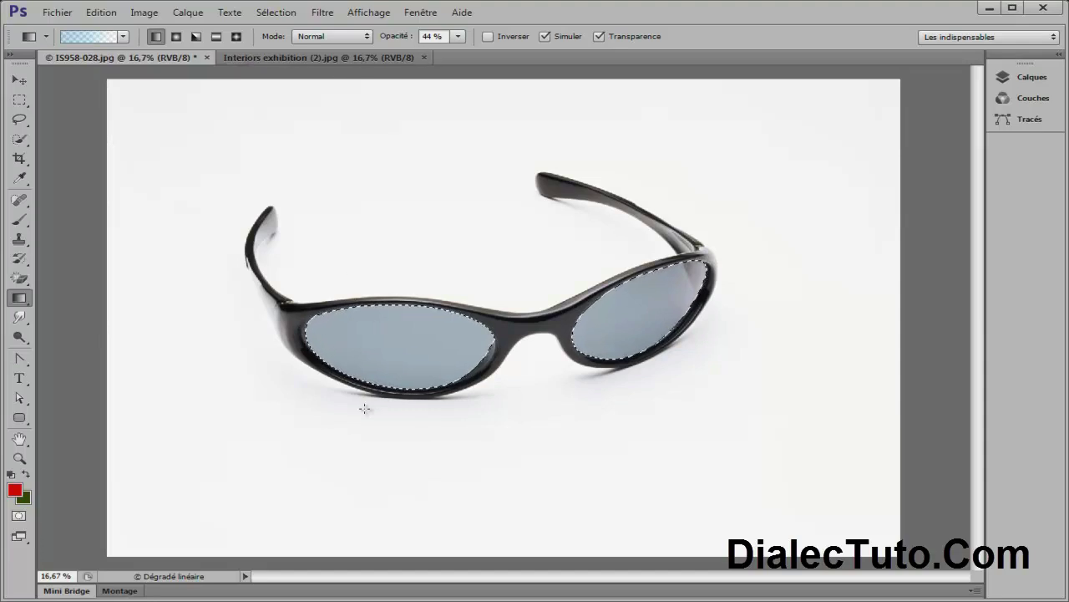
pyautogui.moveTo(365, 408); pyautogui.dragTo(678, 237)
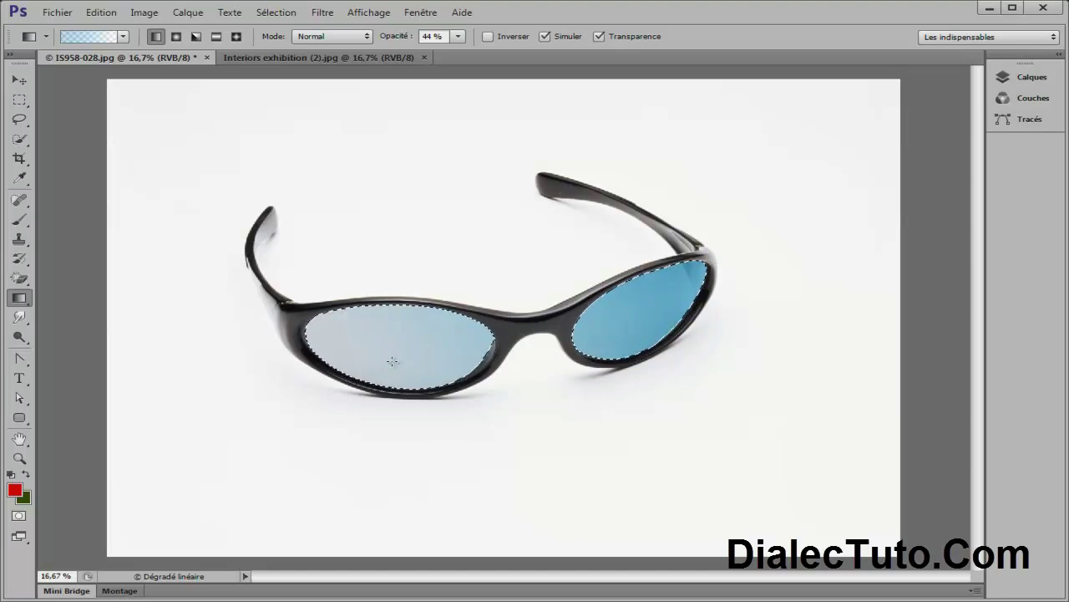
pyautogui.click(100, 11)
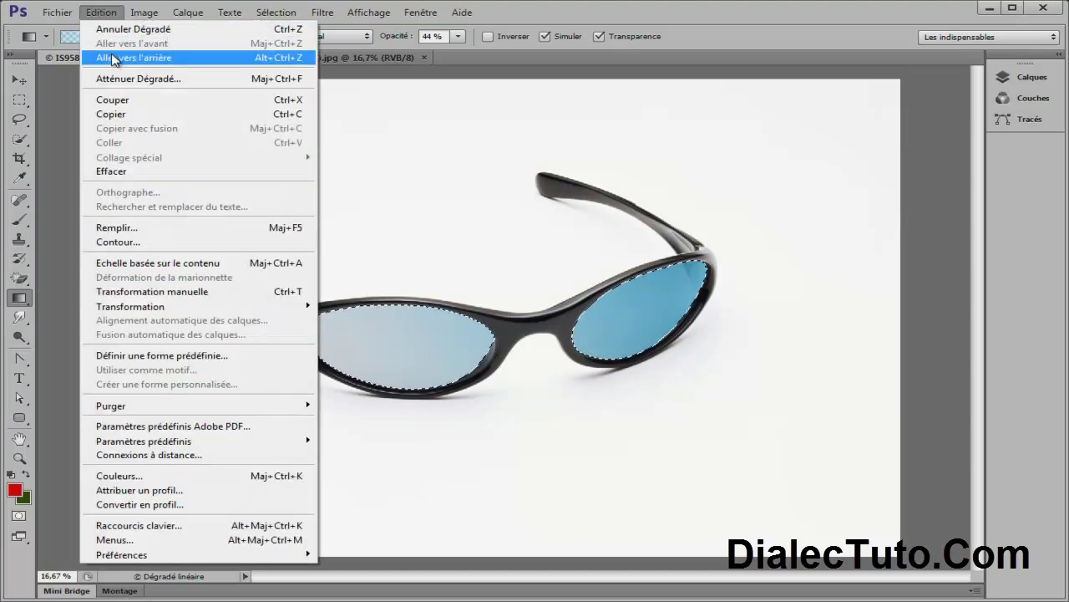
pyautogui.click(118, 59)
pyautogui.moveTo(398, 36); pyautogui.dragTo(477, 39)
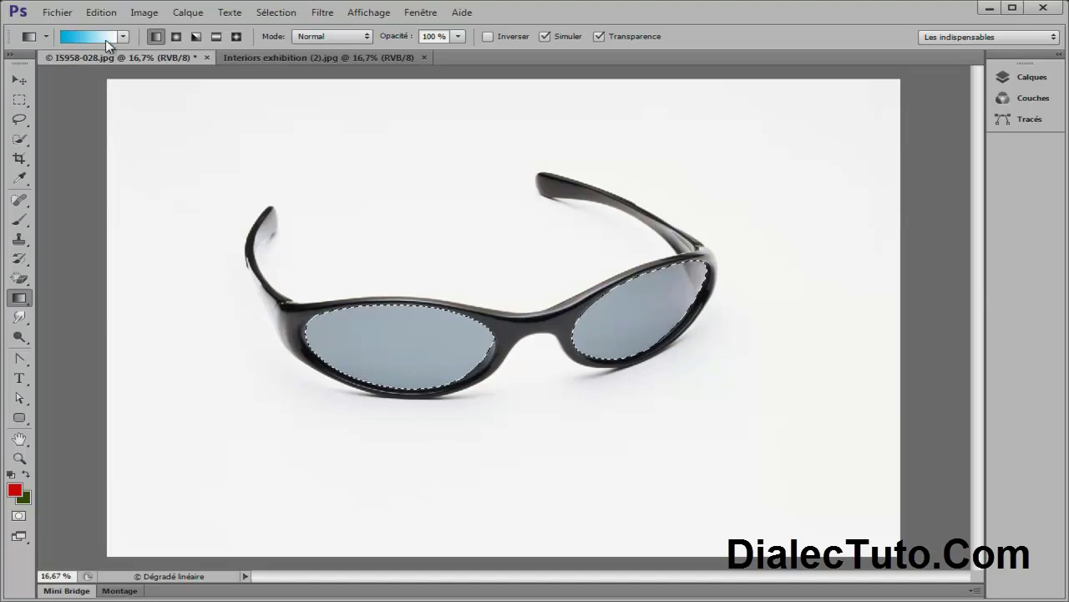
# Step: Try the Inverser (reverse) option on and off, then bring back the gradient presets list
pyautogui.click(489, 38)
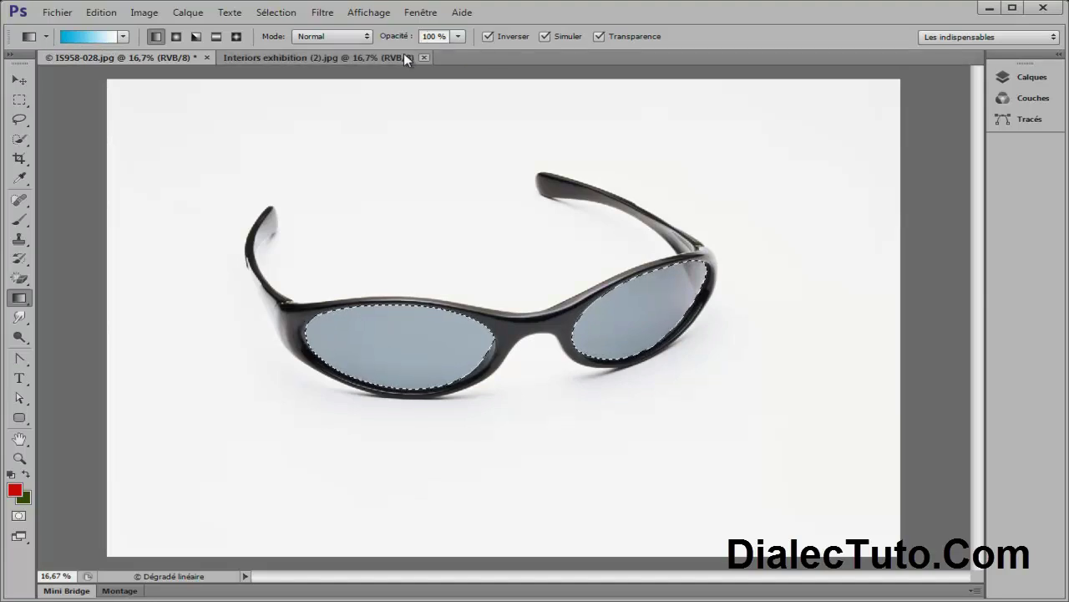
pyautogui.click(504, 36)
pyautogui.click(506, 37)
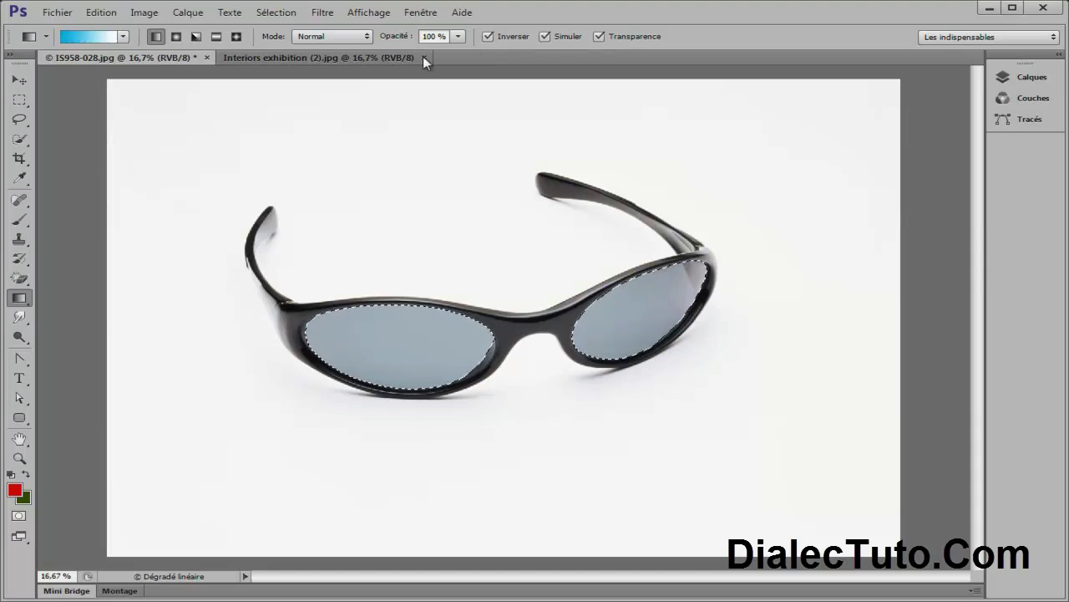
pyautogui.click(516, 36)
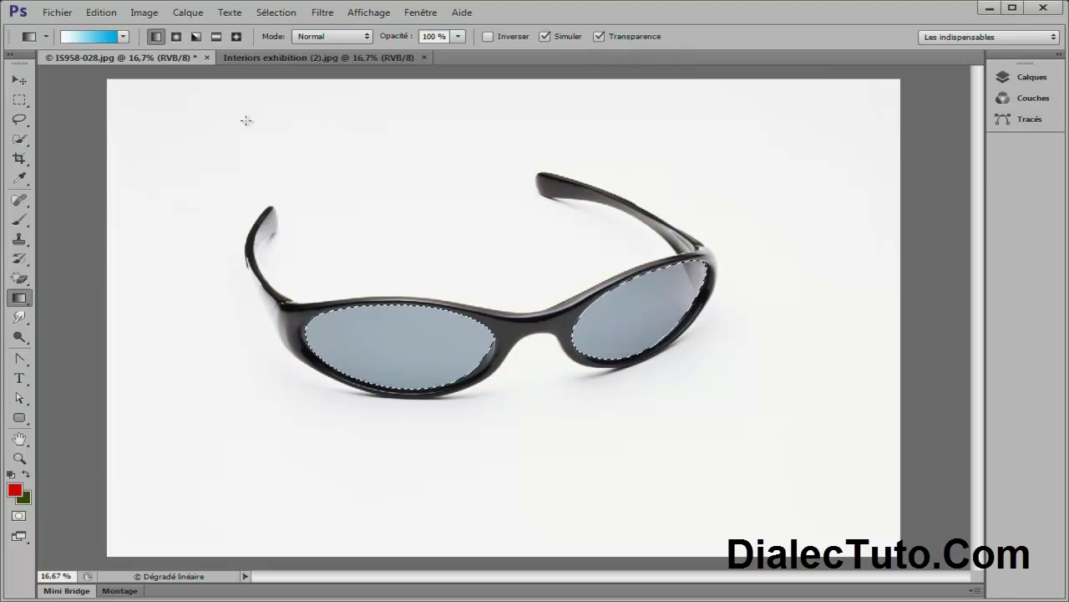
pyautogui.click(123, 37)
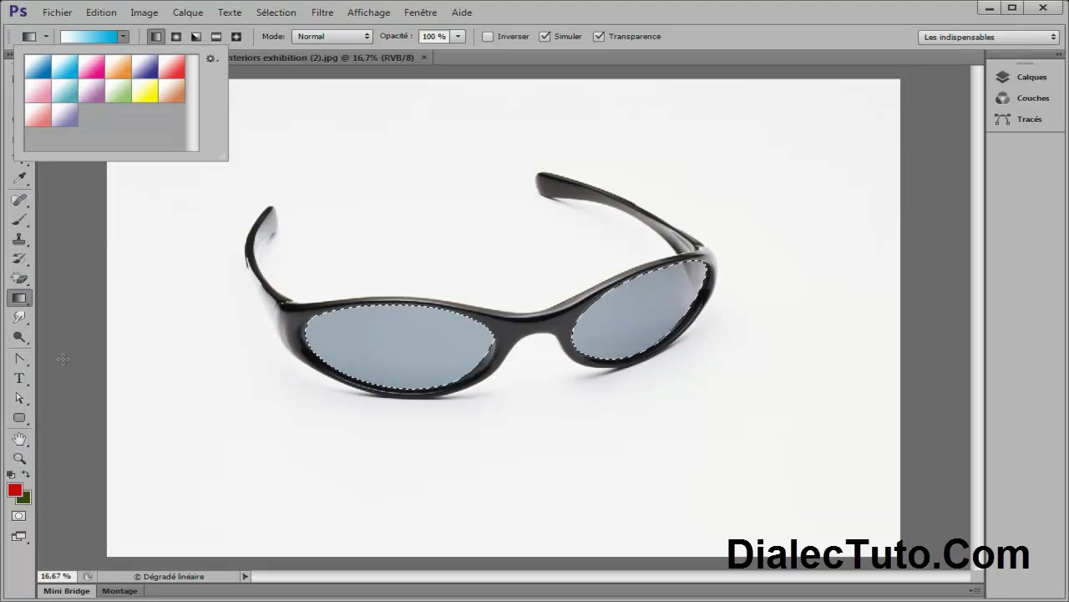
# Step: Reset the gradients with Réinitialiser les dégradés so red-to-dark-green is active
pyautogui.click(211, 59)
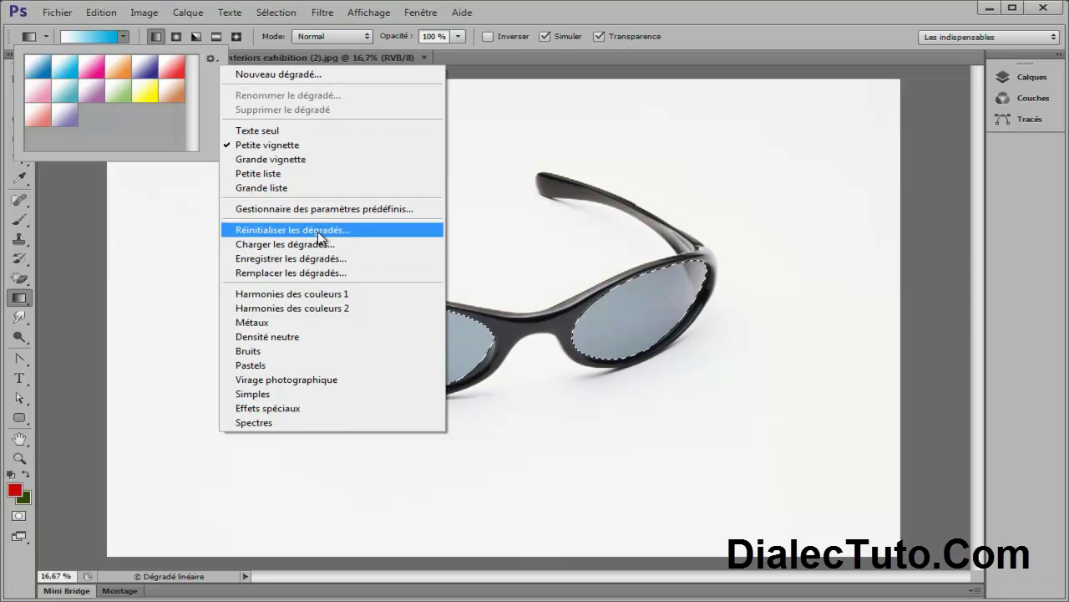
pyautogui.click(315, 239)
pyautogui.click(388, 222)
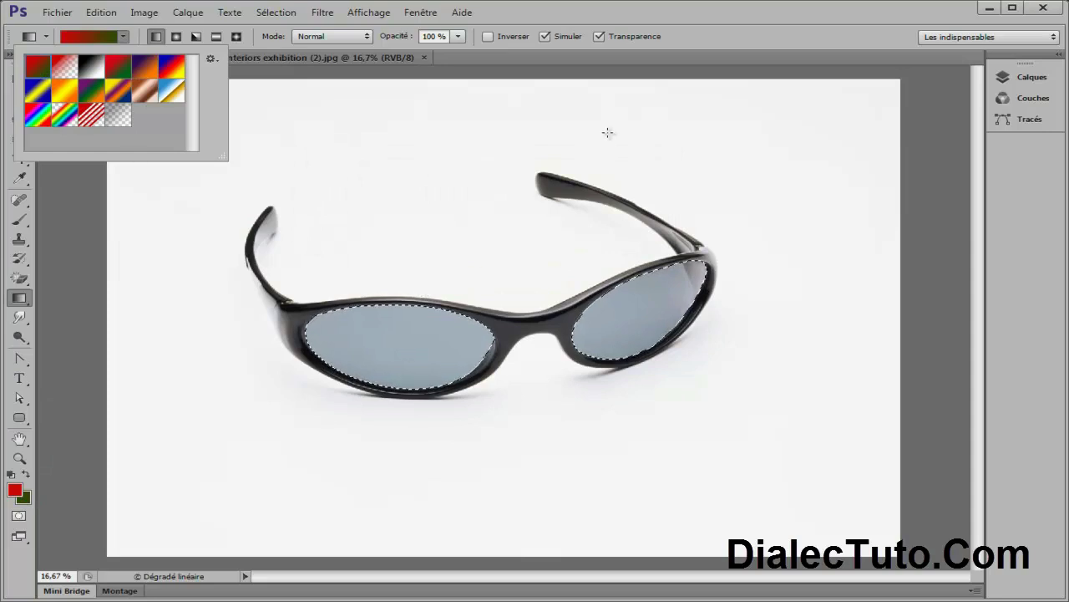
pyautogui.click(534, 96)
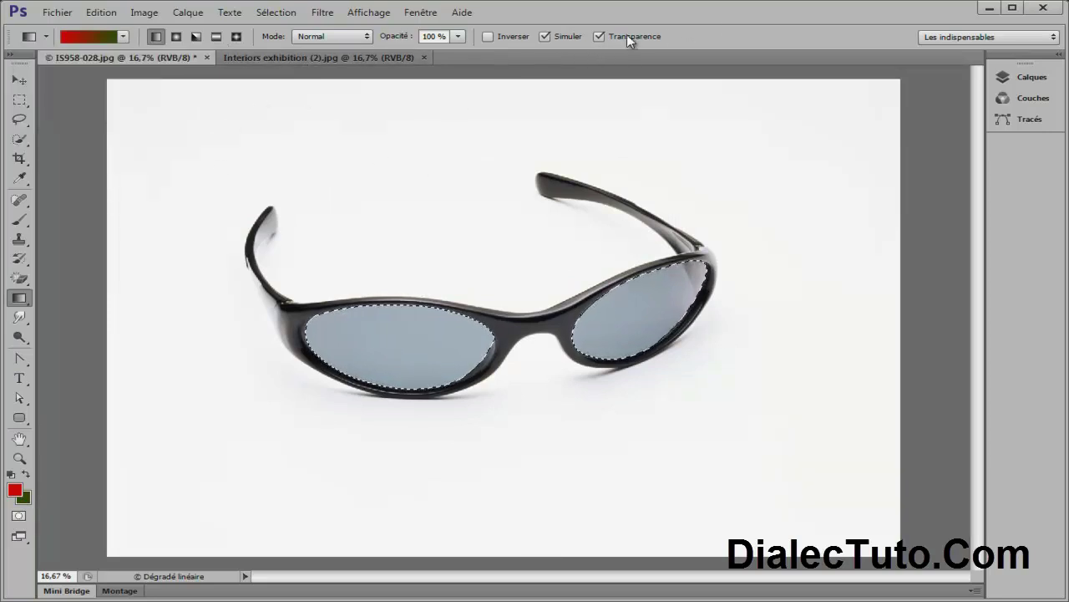
# Step: Deselect the two lenses and close IS958-028.jpg without saving
pyautogui.click(87, 40)
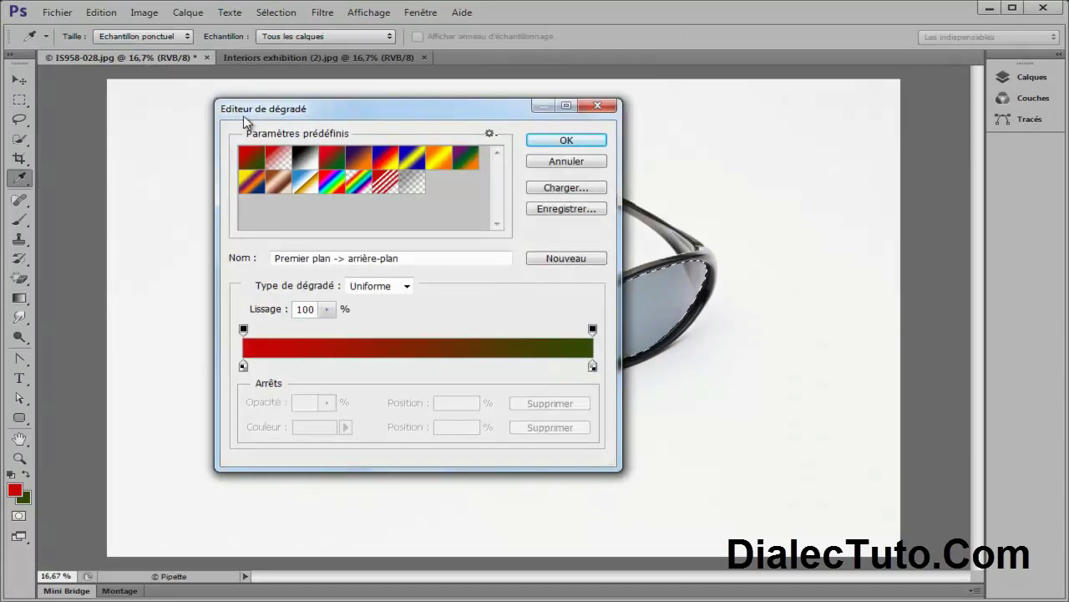
pyautogui.click(567, 164)
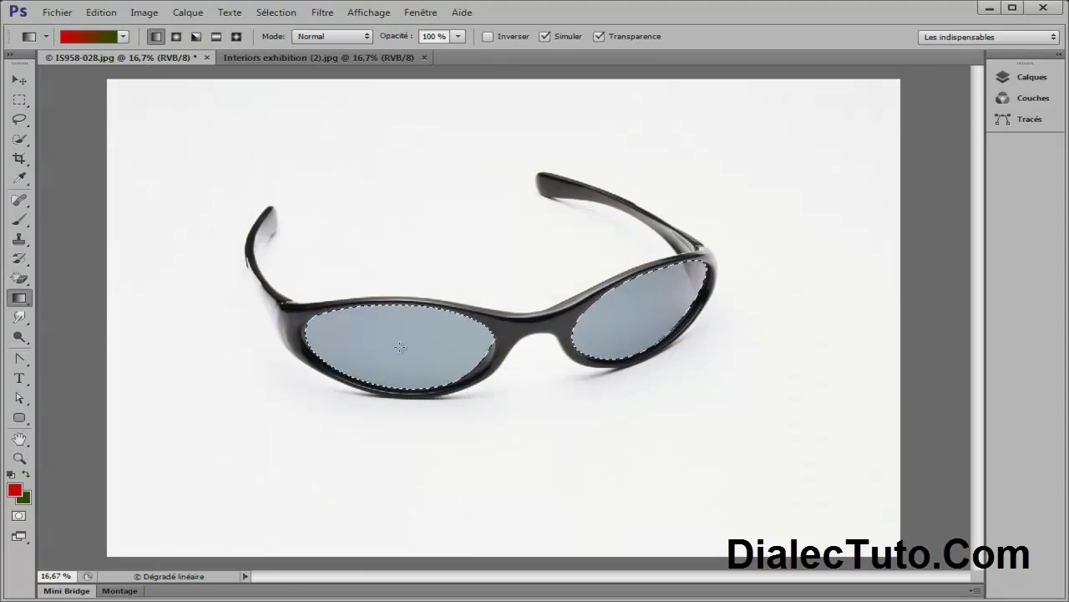
pyautogui.click(276, 13)
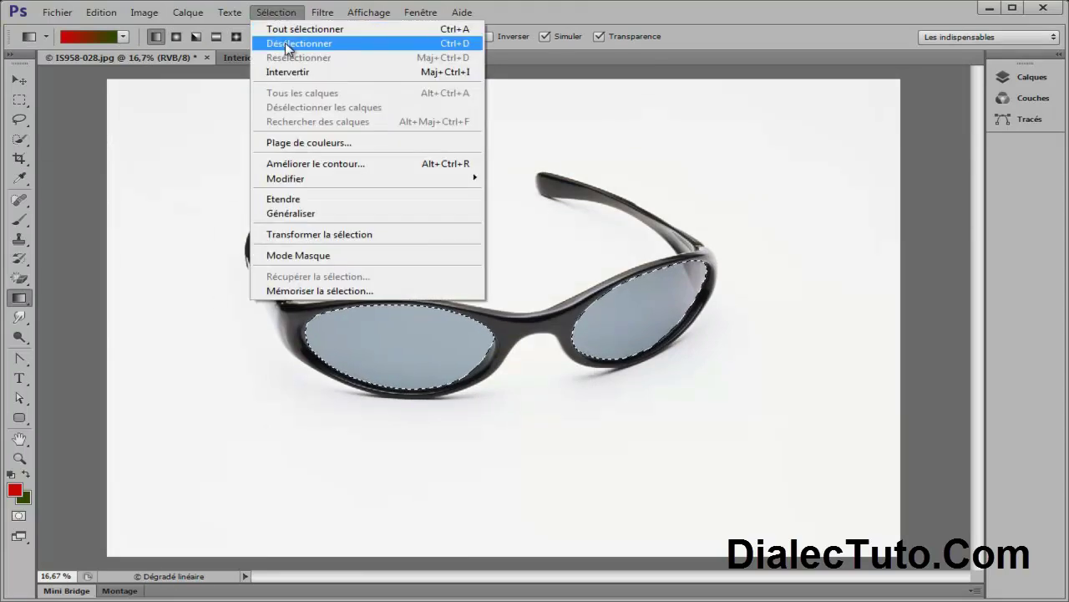
pyautogui.click(288, 46)
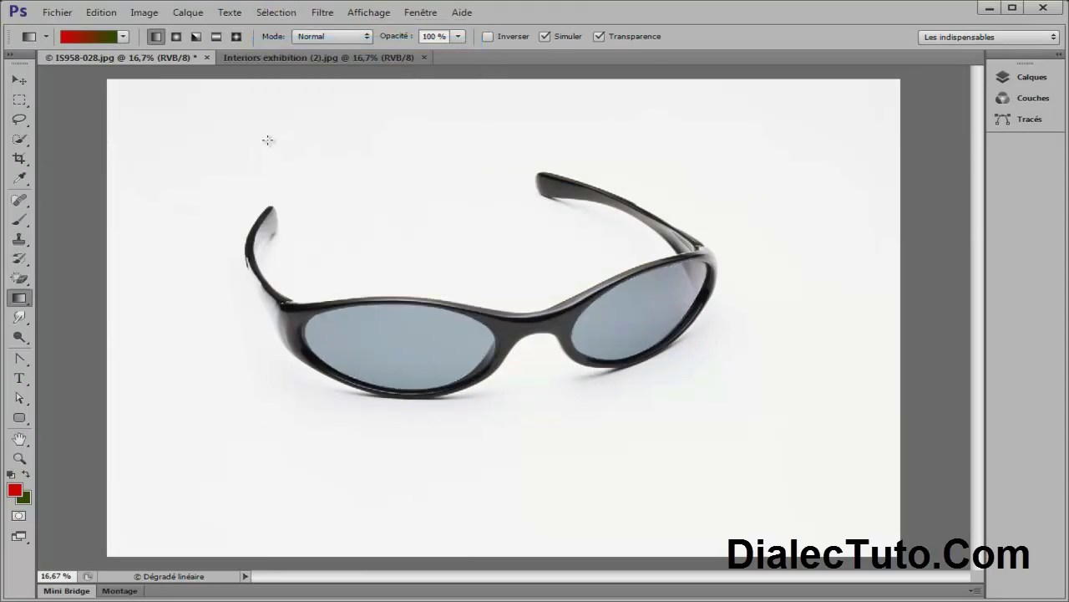
pyautogui.click(206, 57)
pyautogui.click(485, 222)
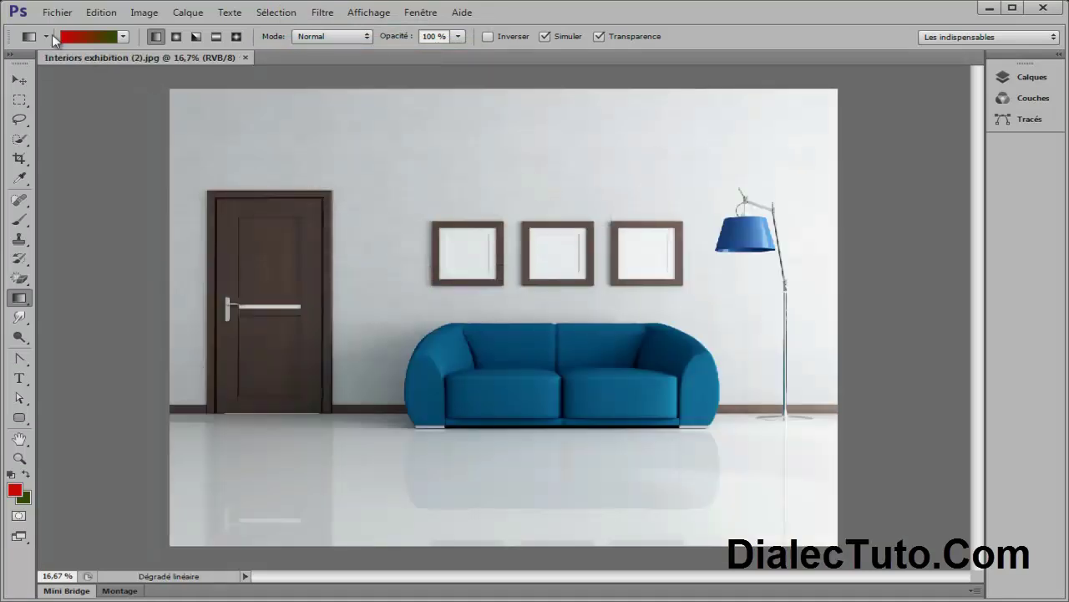
# Step: Create a new blank 1024×768 document, Sans titre-1
pyautogui.click(57, 13)
pyautogui.click(62, 29)
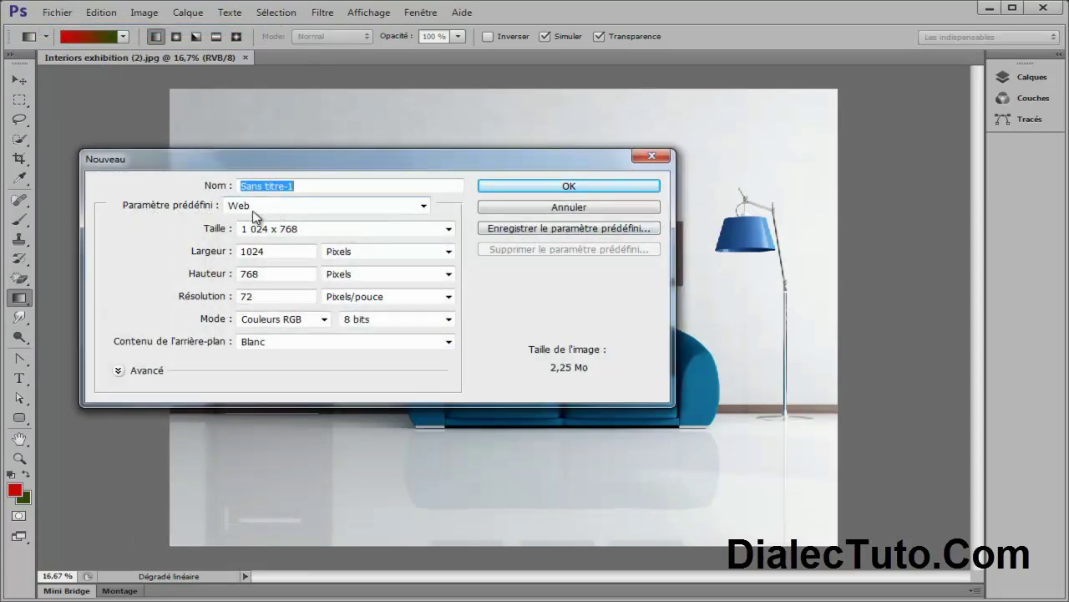
pyautogui.click(518, 188)
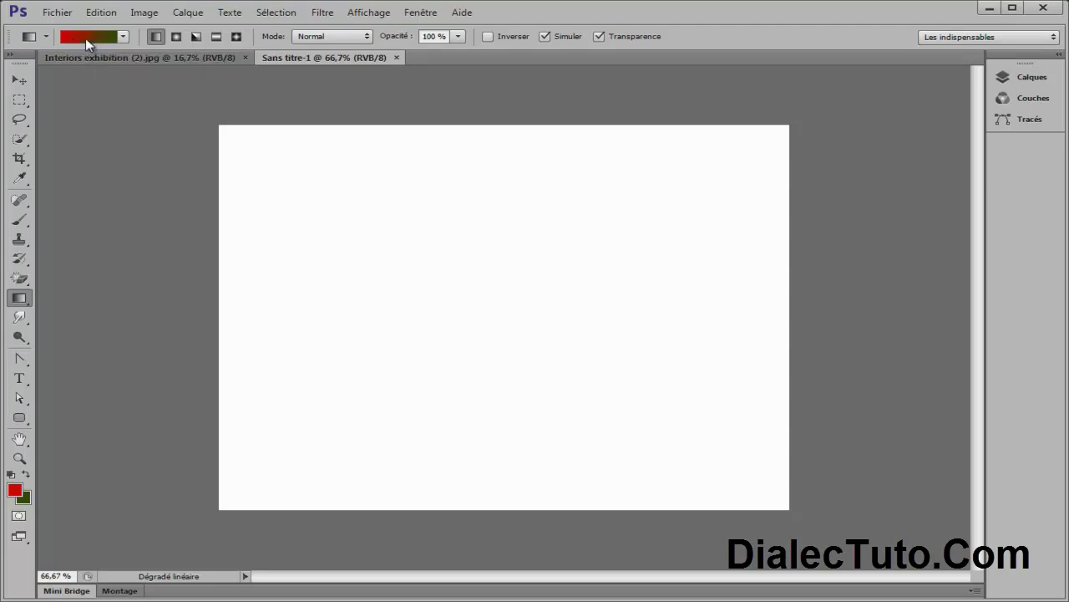
# Step: Inspect the red and dark green stops and shift their colour midpoint to 47%
pyautogui.click(83, 38)
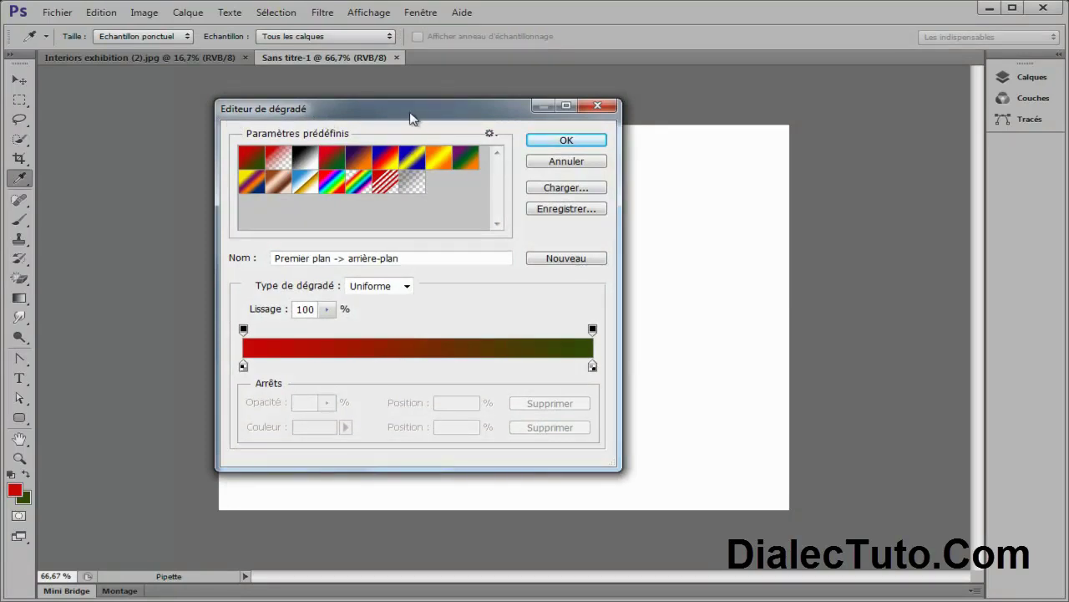
pyautogui.moveTo(408, 112); pyautogui.dragTo(425, 71)
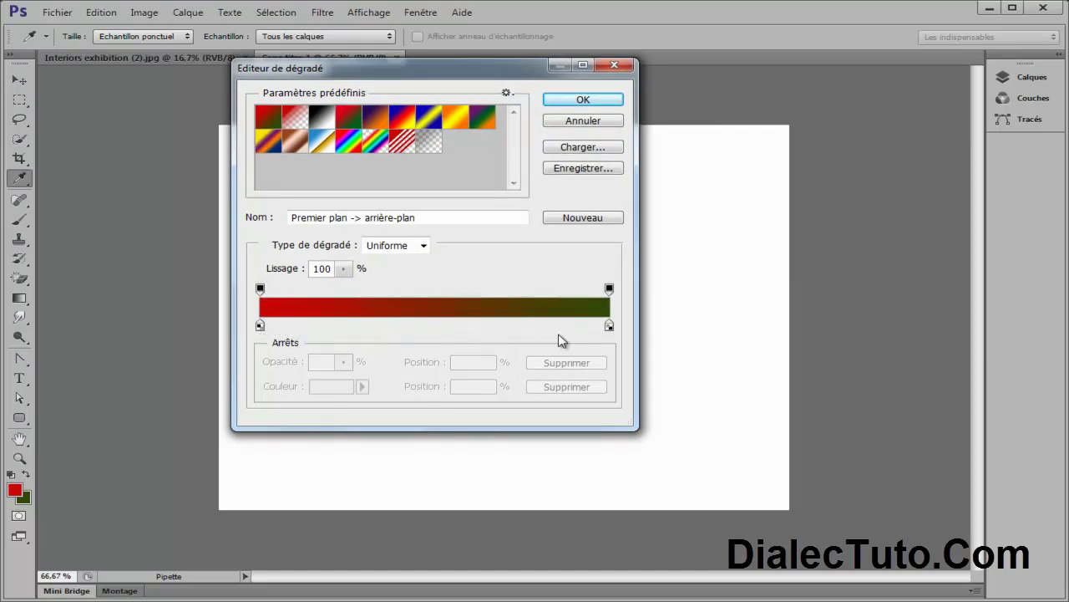
pyautogui.click(260, 326)
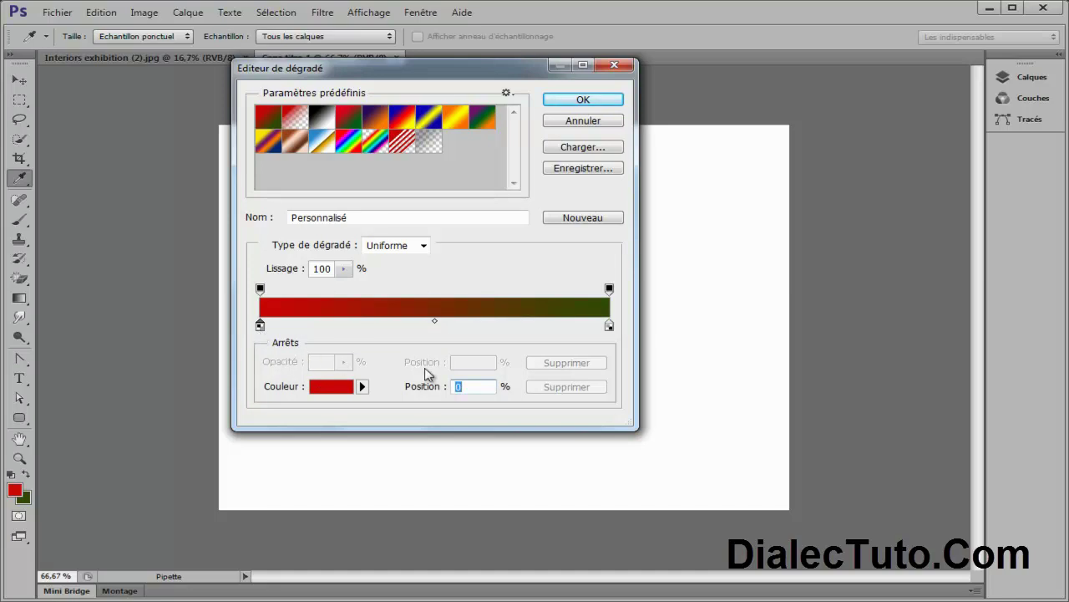
pyautogui.click(609, 325)
pyautogui.click(434, 320)
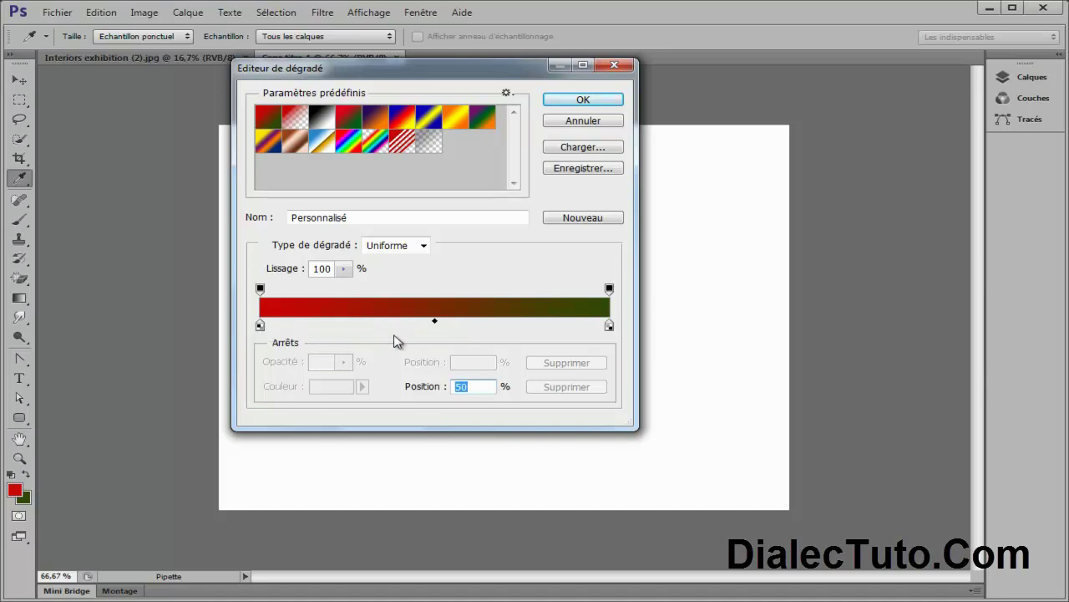
pyautogui.moveTo(435, 324); pyautogui.dragTo(540, 330)
pyautogui.moveTo(540, 326)
pyautogui.mouseDown()
pyautogui.moveTo(326, 326)
pyautogui.moveTo(441, 329)
pyautogui.moveTo(428, 331)
pyautogui.mouseUp()
pyautogui.click(259, 325)
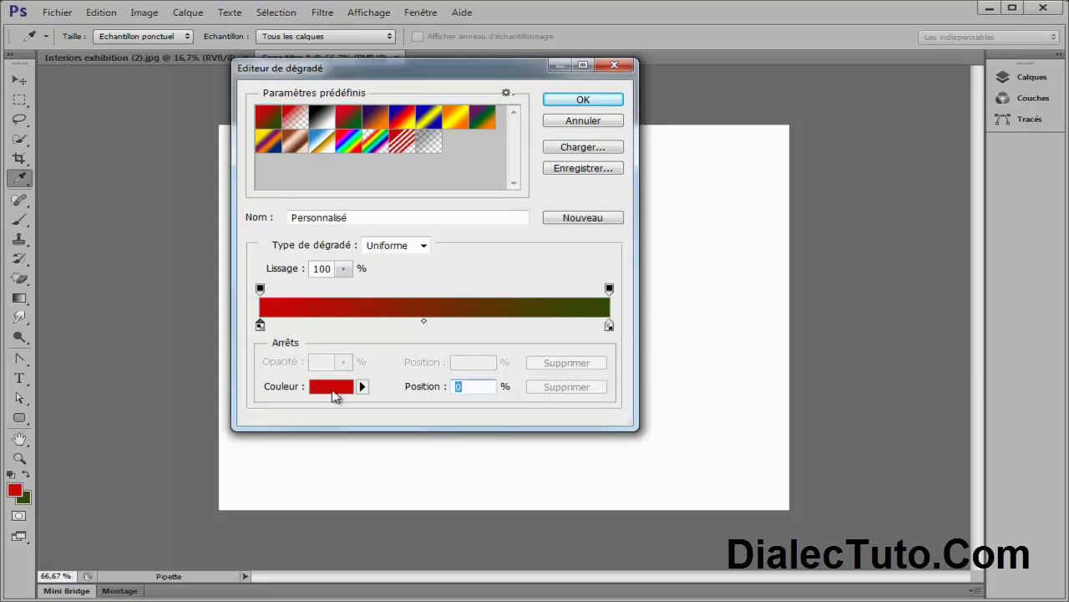
# Step: Change the gradient's left colour stop from red to bright blue
pyautogui.click(328, 387)
pyautogui.click(484, 296)
pyautogui.moveTo(455, 242); pyautogui.dragTo(475, 226)
pyautogui.click(614, 217)
# Step: Add a yellow (dcb500) colour stop near the middle of the gradient
pyautogui.click(400, 328)
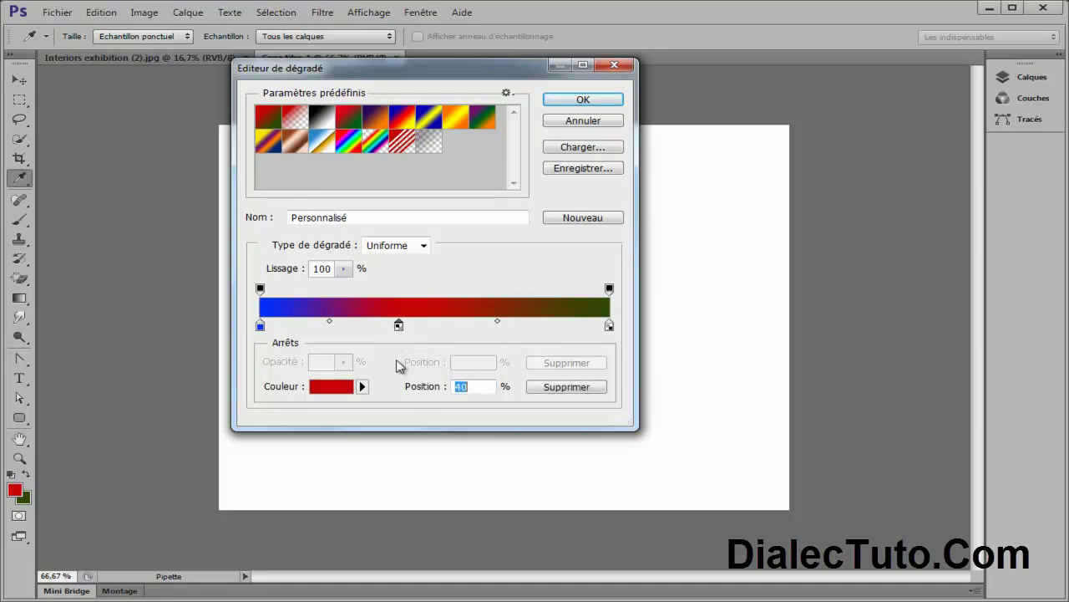
pyautogui.moveTo(405, 327); pyautogui.dragTo(435, 328)
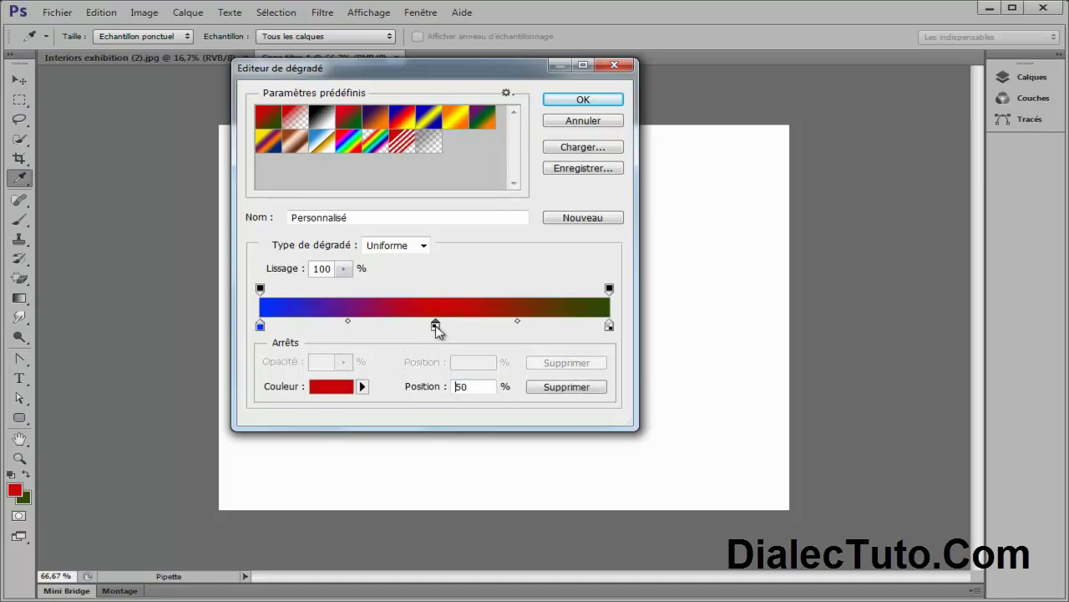
pyautogui.click(345, 386)
pyautogui.moveTo(481, 380); pyautogui.dragTo(483, 391)
pyautogui.moveTo(443, 315); pyautogui.dragTo(462, 252)
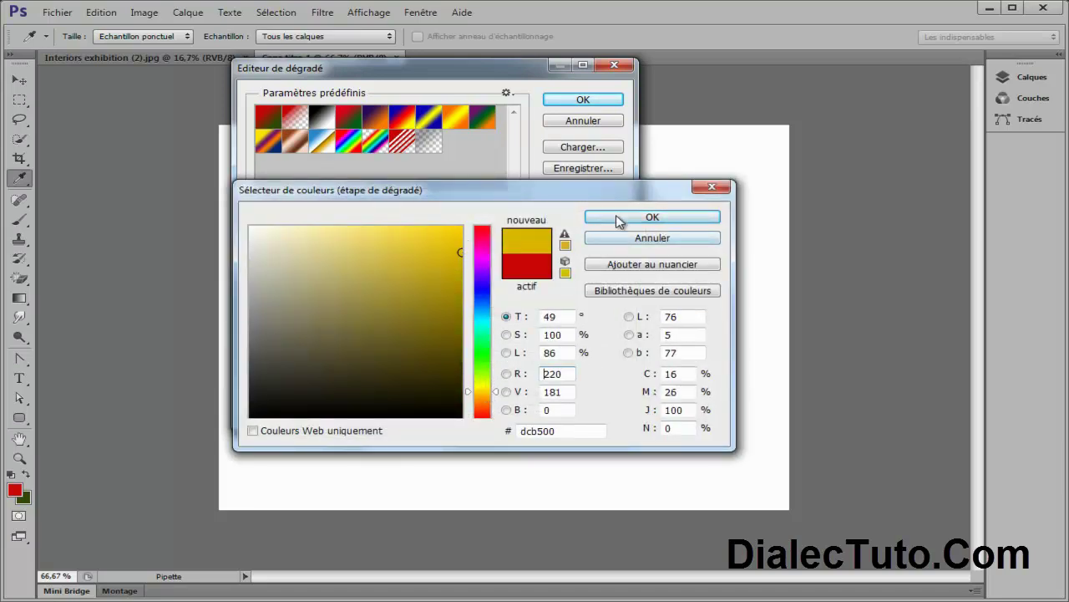
pyautogui.click(618, 217)
# Step: Shift the yellow stop toward blue, remove an extra stop, and set the blue-yellow midpoint to 48%
pyautogui.moveTo(435, 326)
pyautogui.mouseDown()
pyautogui.moveTo(303, 321)
pyautogui.moveTo(316, 321)
pyautogui.mouseUp()
pyautogui.click(316, 322)
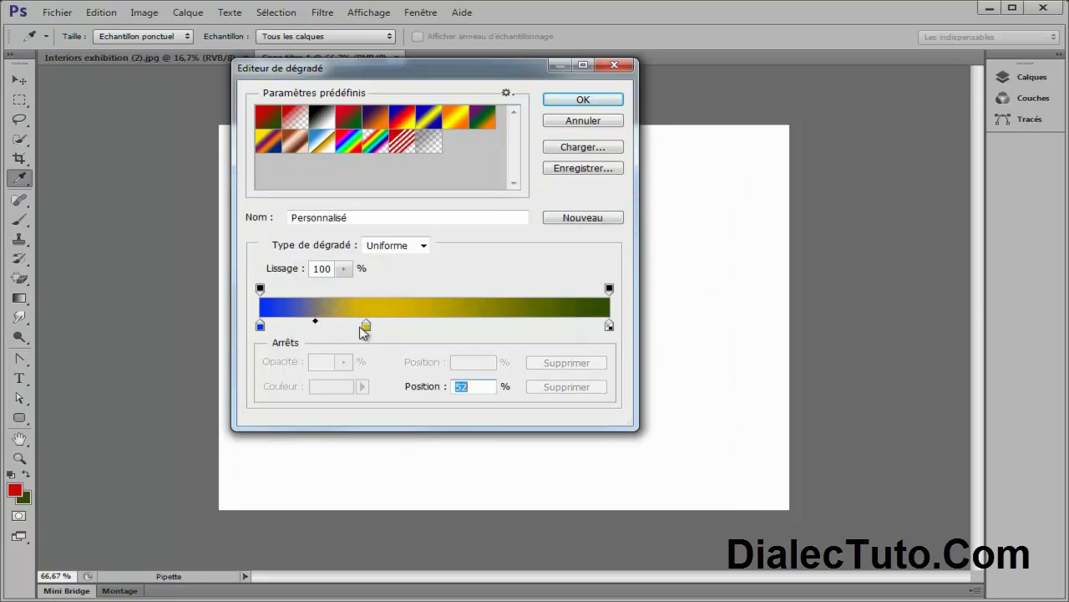
pyautogui.click(305, 326)
pyautogui.moveTo(303, 325)
pyautogui.mouseDown()
pyautogui.moveTo(315, 351)
pyautogui.moveTo(304, 325)
pyautogui.mouseUp()
pyautogui.click(367, 326)
pyautogui.click(315, 323)
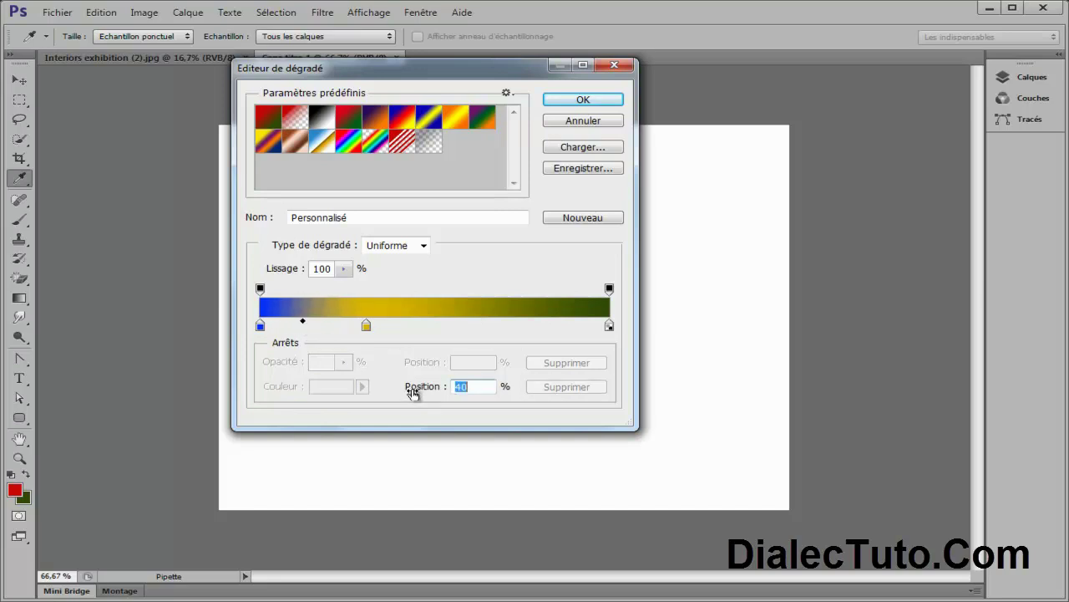
pyautogui.moveTo(410, 389); pyautogui.dragTo(420, 390)
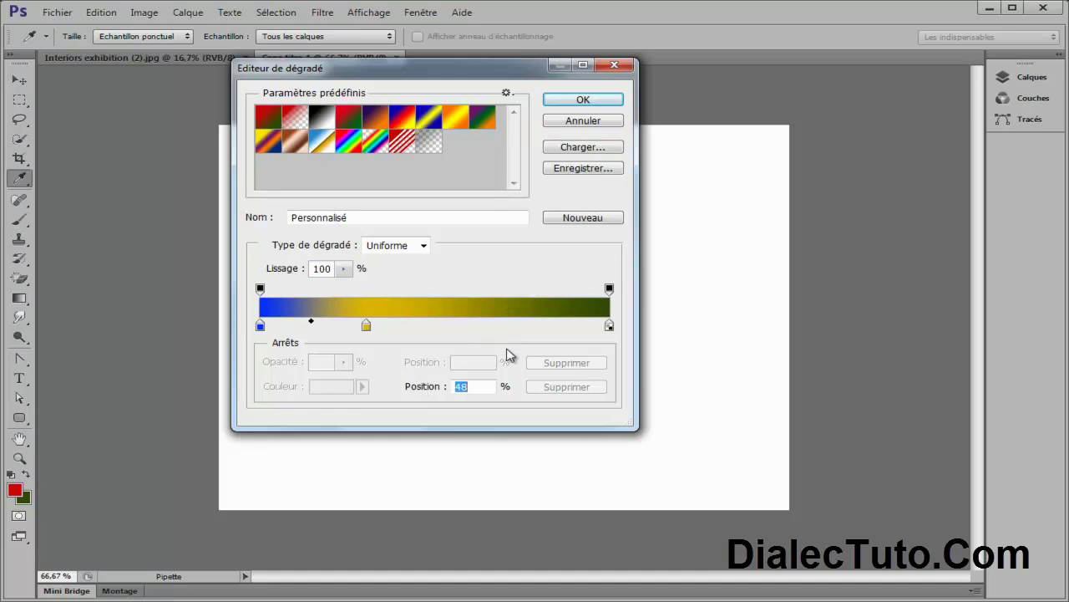
# Step: Add and then delete a magenta stop at 70%, and move yellow back toward the middle
pyautogui.click(506, 327)
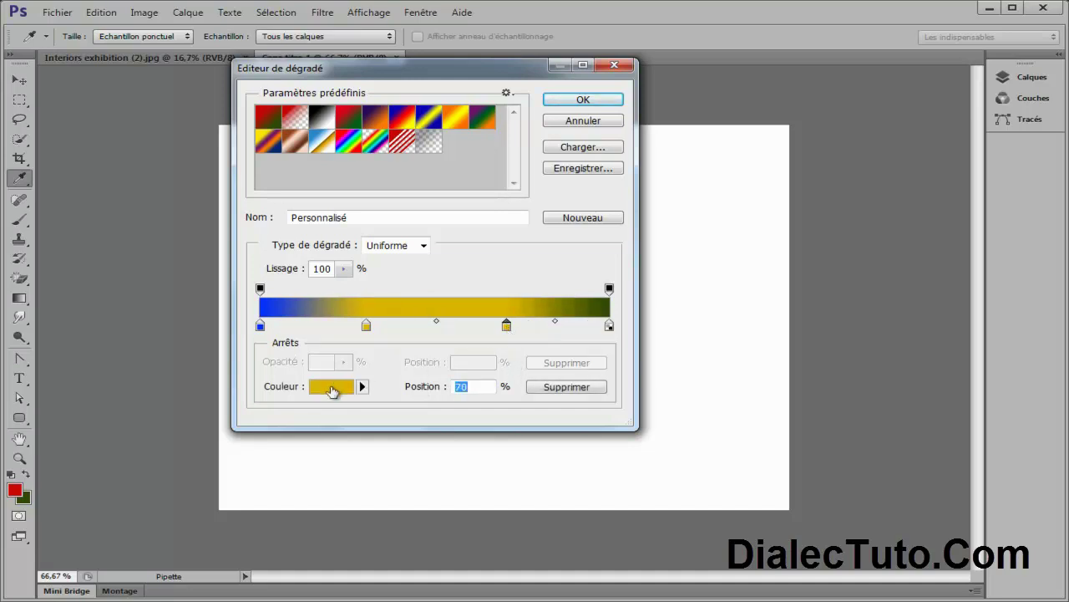
pyautogui.click(333, 386)
pyautogui.click(483, 259)
pyautogui.click(430, 258)
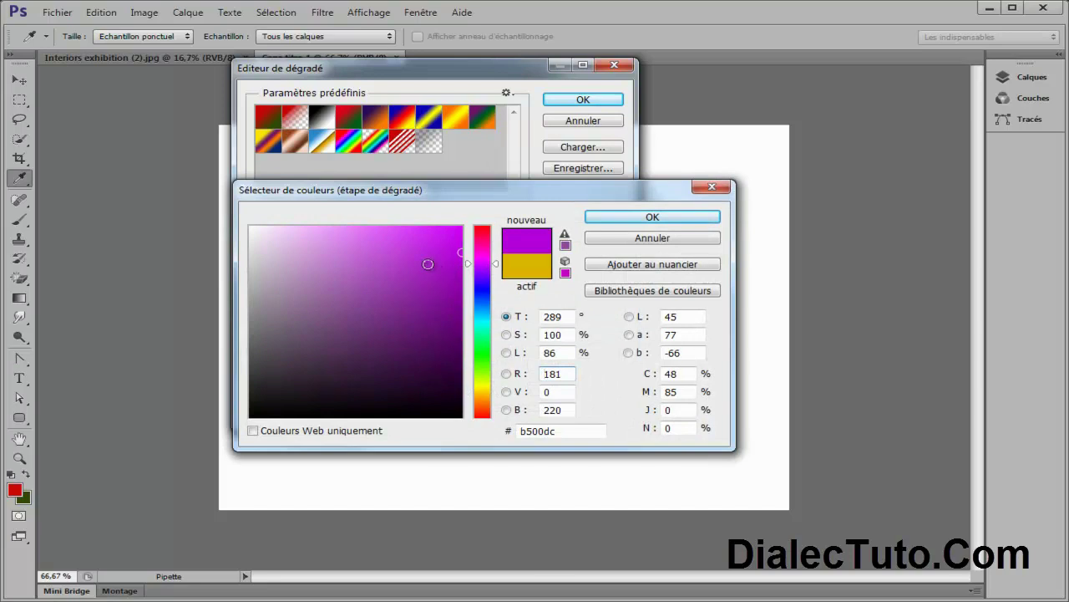
pyautogui.click(399, 248)
pyautogui.click(653, 217)
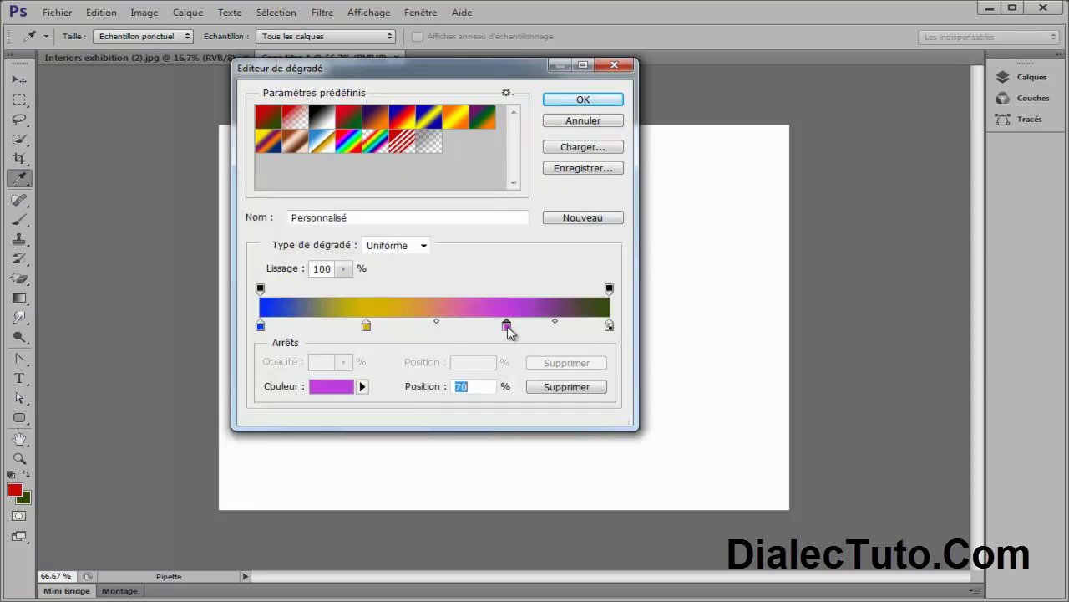
pyautogui.click(562, 387)
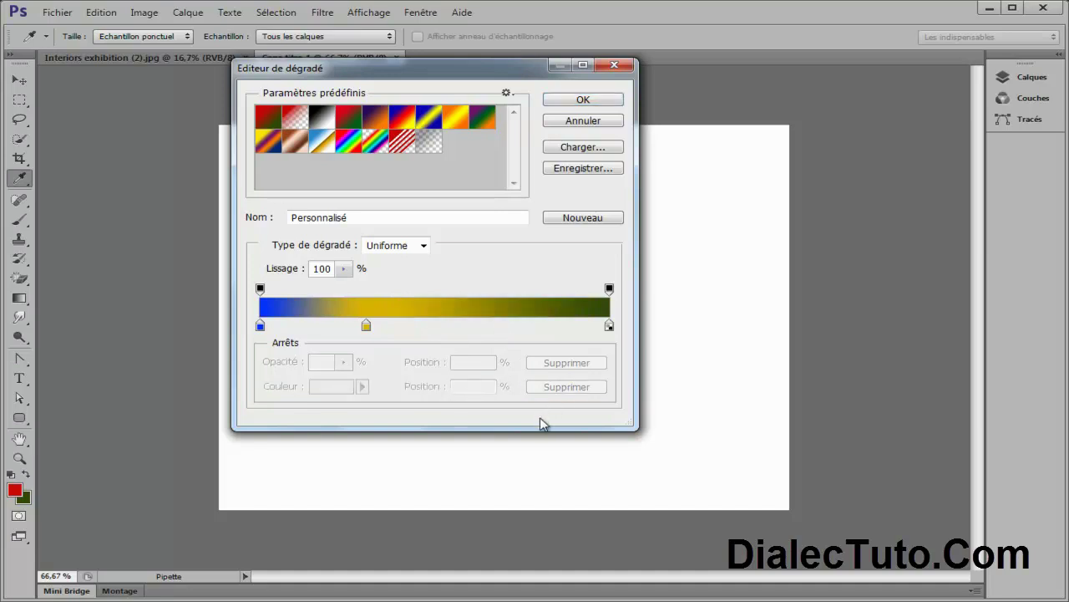
pyautogui.moveTo(368, 327); pyautogui.dragTo(434, 334)
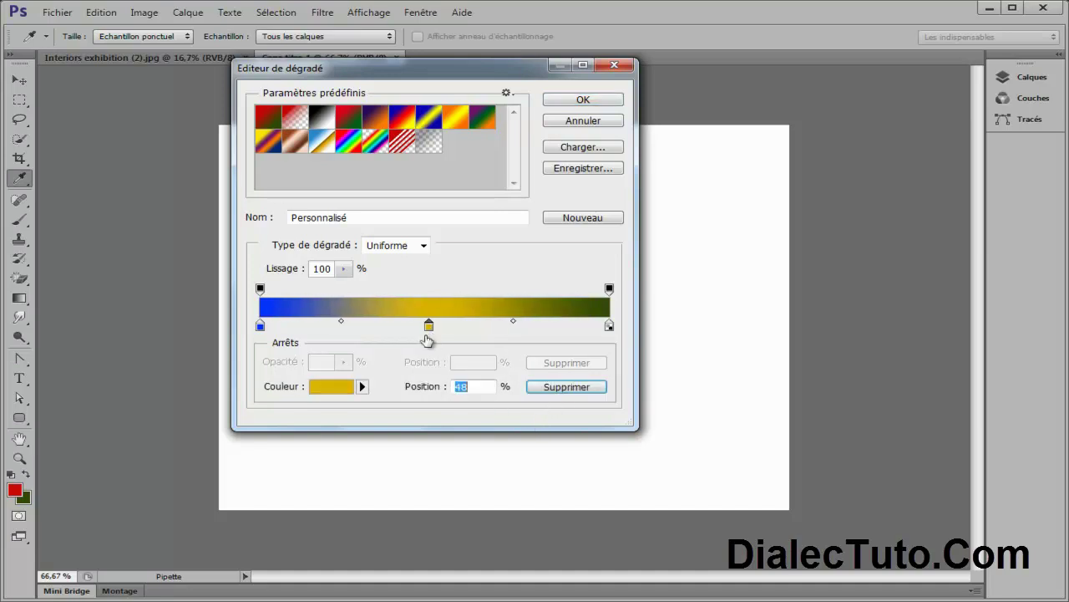
pyautogui.click(583, 100)
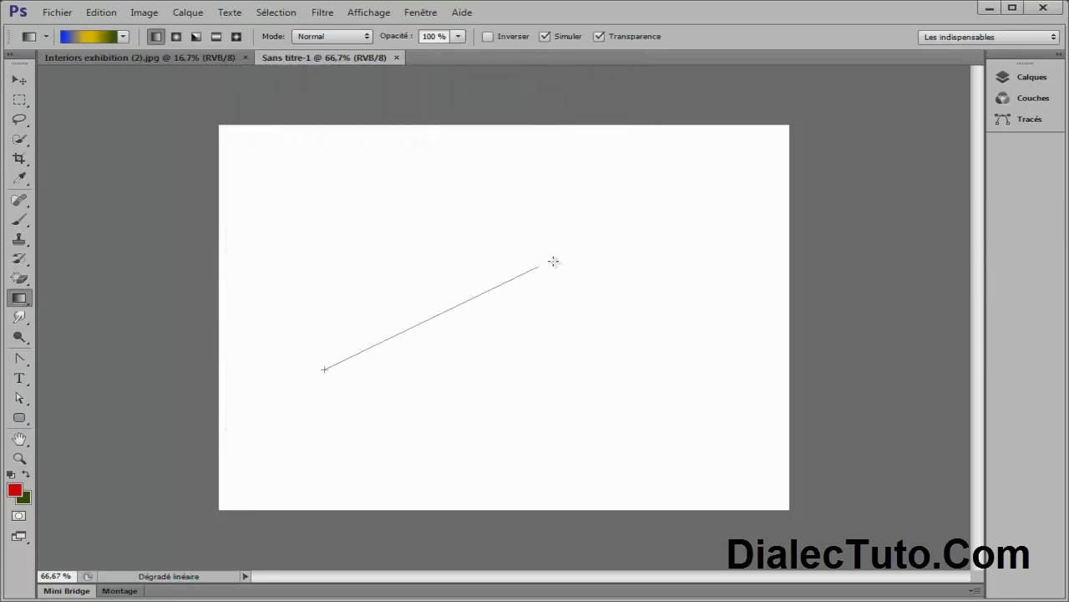
pyautogui.moveTo(318, 359); pyautogui.dragTo(555, 259)
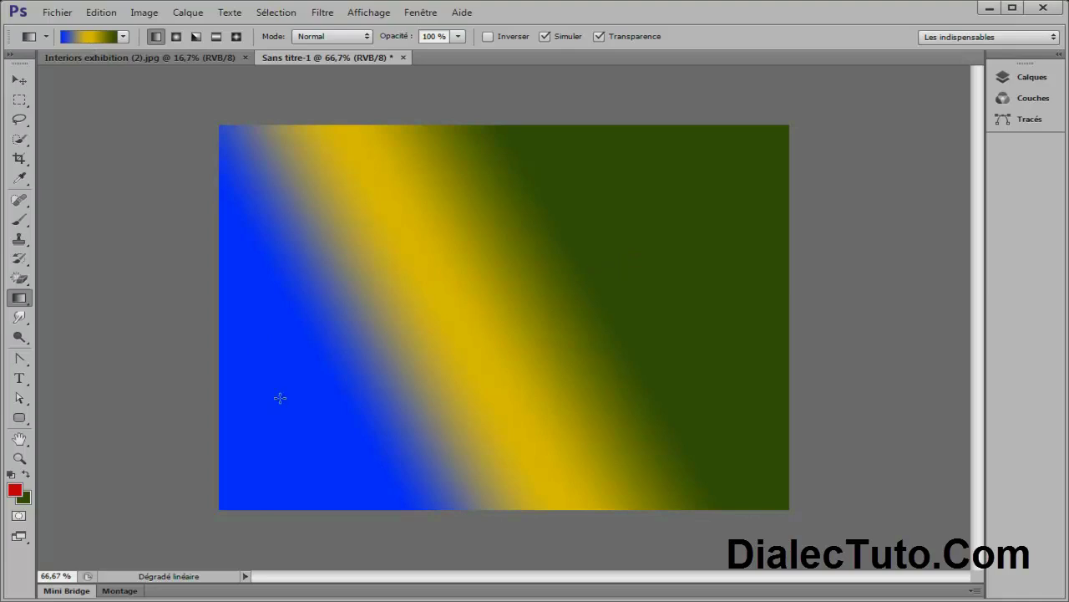
pyautogui.click(102, 12)
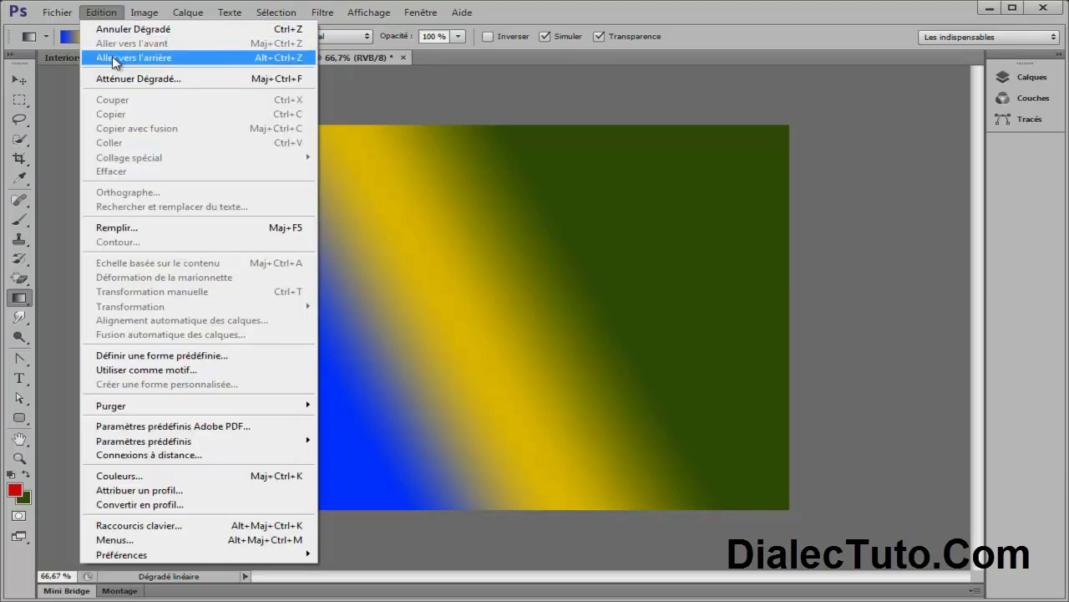
pyautogui.click(125, 57)
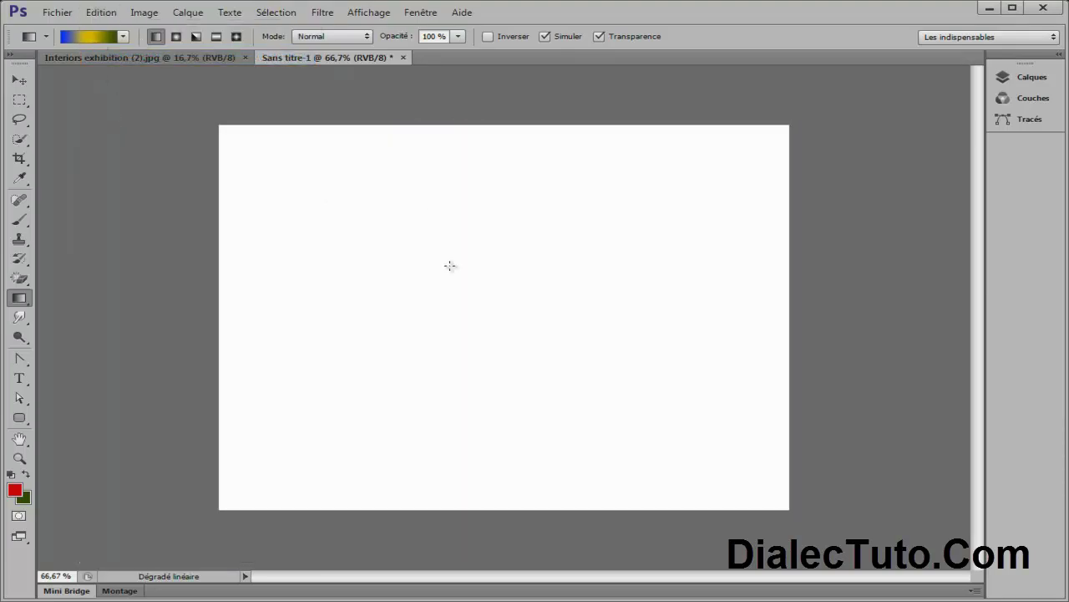
pyautogui.click(91, 39)
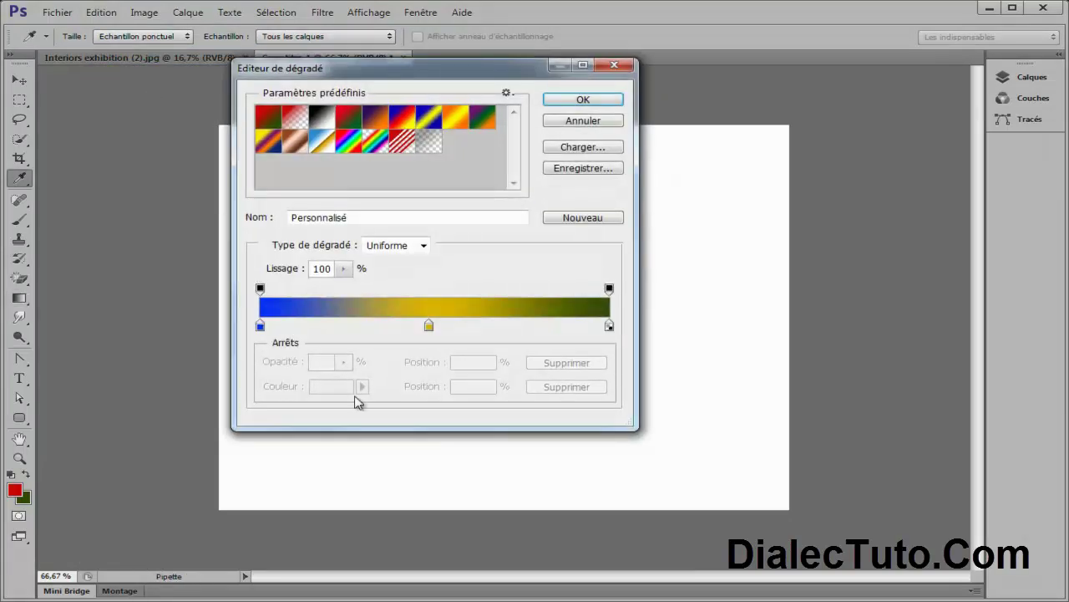
# Step: Draw a trial gradient across the Interiors exhibition photo, then undo it
pyautogui.click(429, 326)
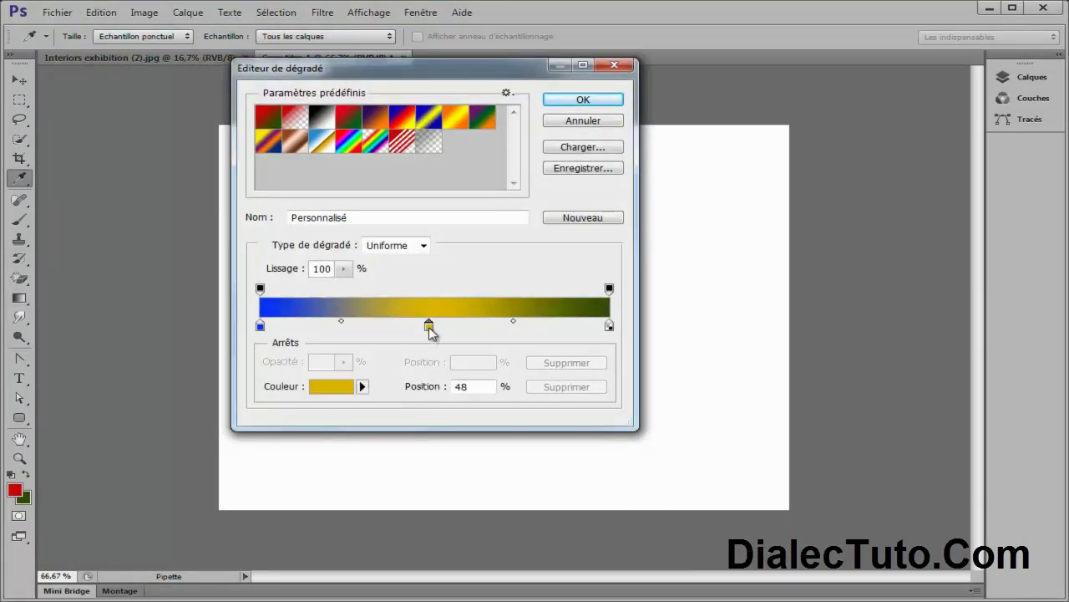
pyautogui.click(597, 122)
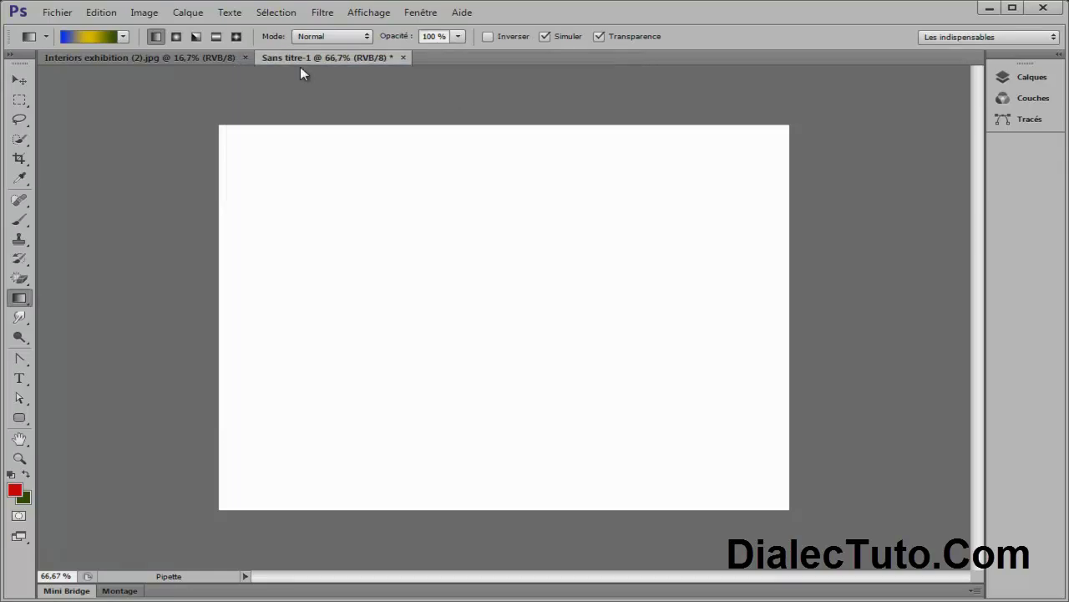
pyautogui.click(186, 56)
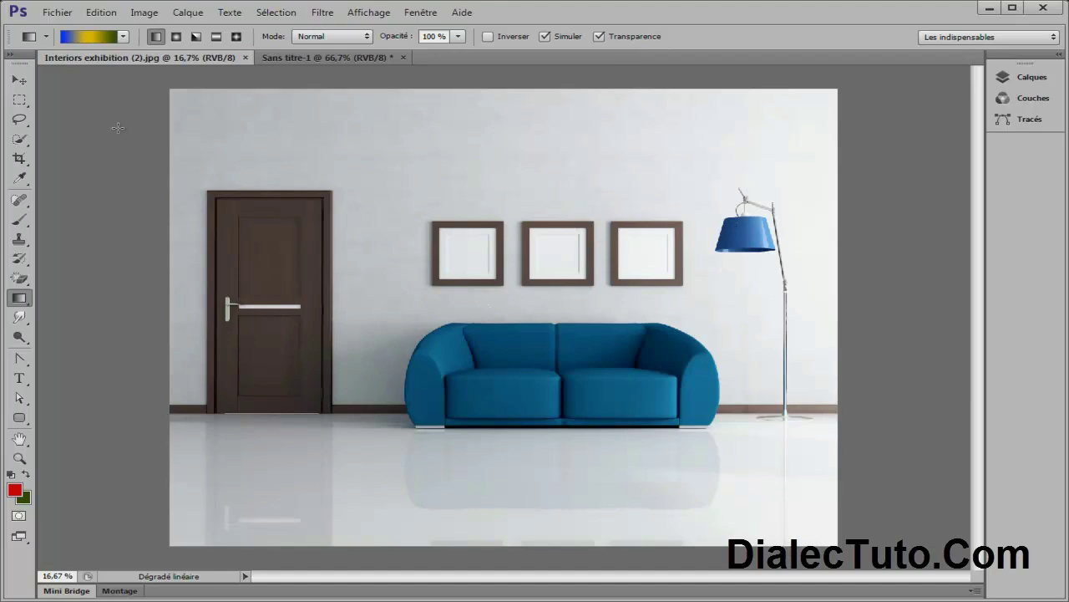
pyautogui.moveTo(284, 412); pyautogui.dragTo(694, 237)
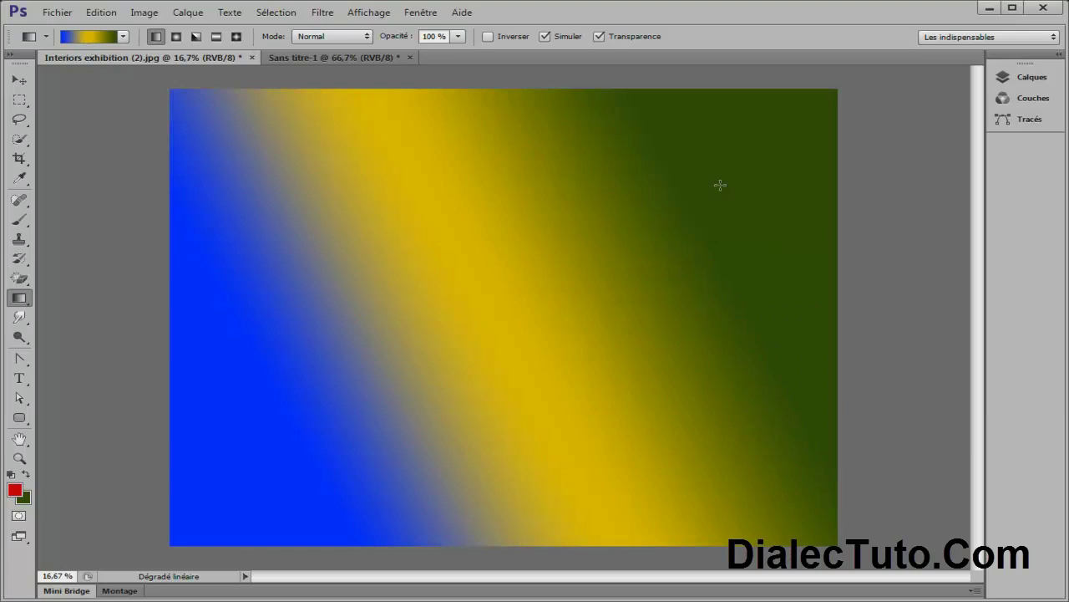
pyautogui.click(101, 11)
pyautogui.click(111, 55)
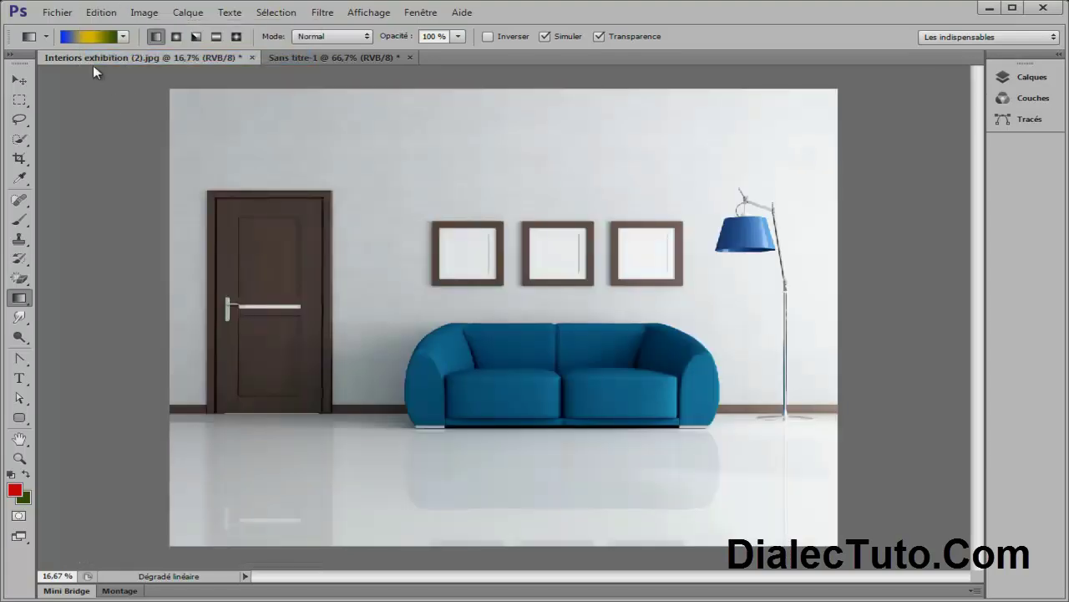
# Step: Add a 68% opacity stop at 48% above the yellow stop and accept the gradient
pyautogui.click(81, 38)
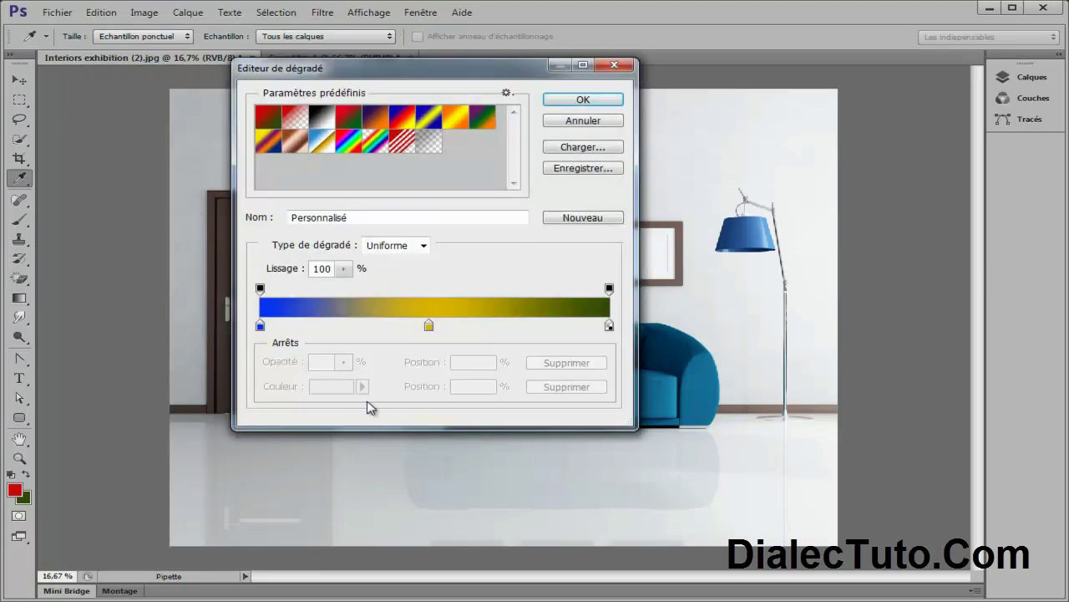
pyautogui.click(429, 326)
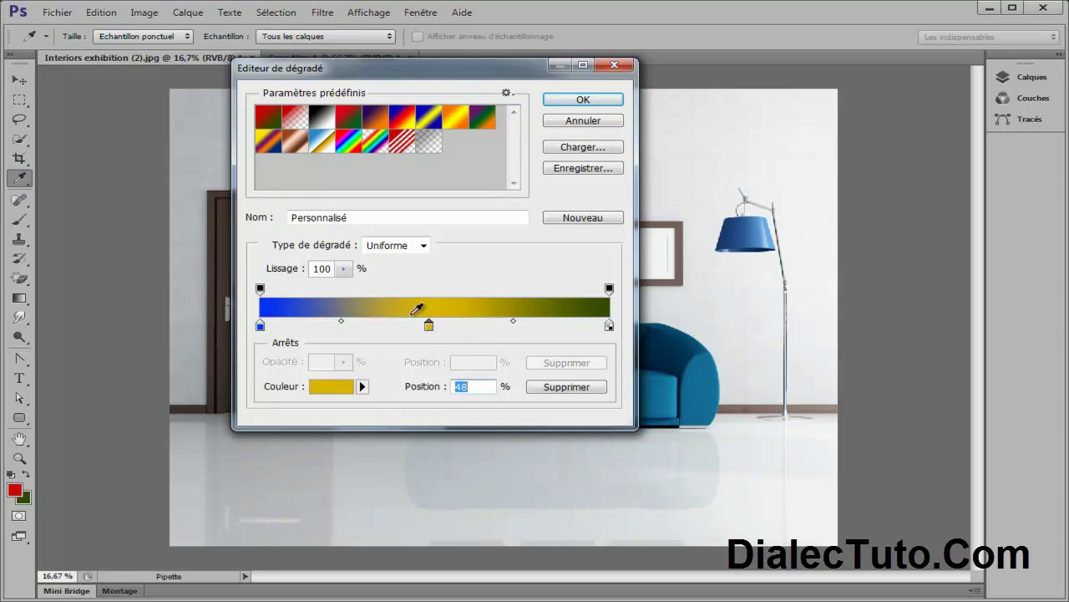
pyautogui.click(431, 293)
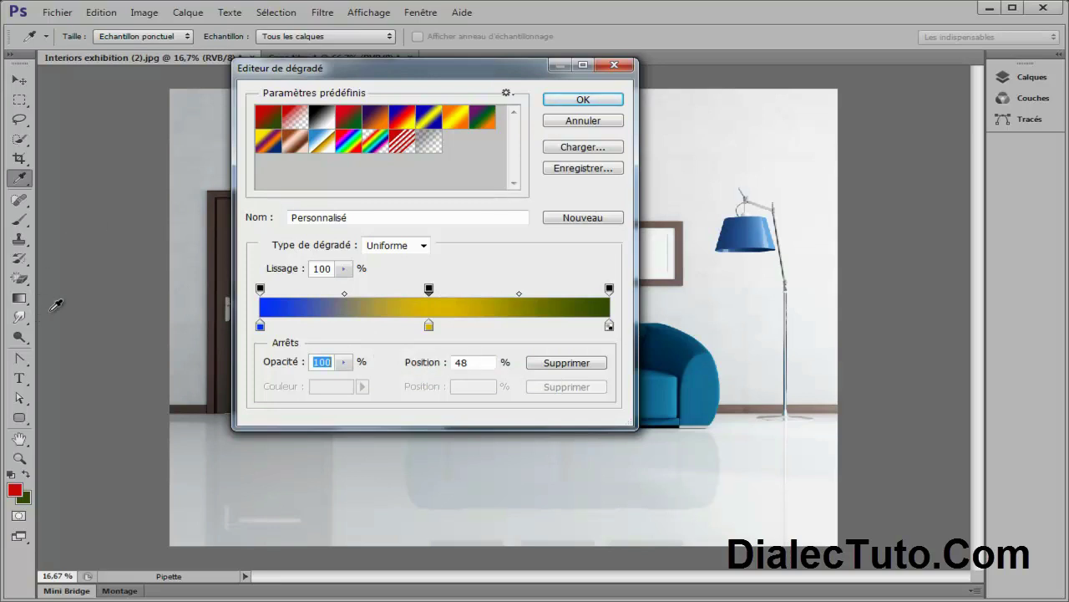
pyautogui.moveTo(299, 362); pyautogui.dragTo(262, 362)
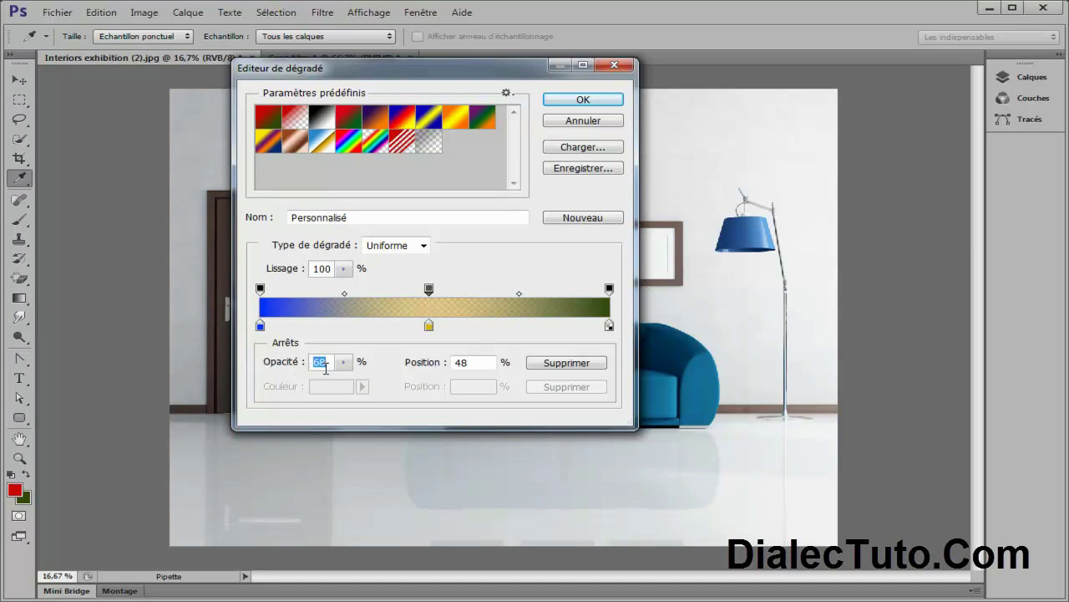
pyautogui.click(260, 289)
pyautogui.click(609, 289)
pyautogui.click(430, 290)
pyautogui.moveTo(462, 288)
pyautogui.mouseDown()
pyautogui.moveTo(513, 290)
pyautogui.moveTo(358, 292)
pyautogui.moveTo(435, 298)
pyautogui.mouseUp()
pyautogui.click(583, 102)
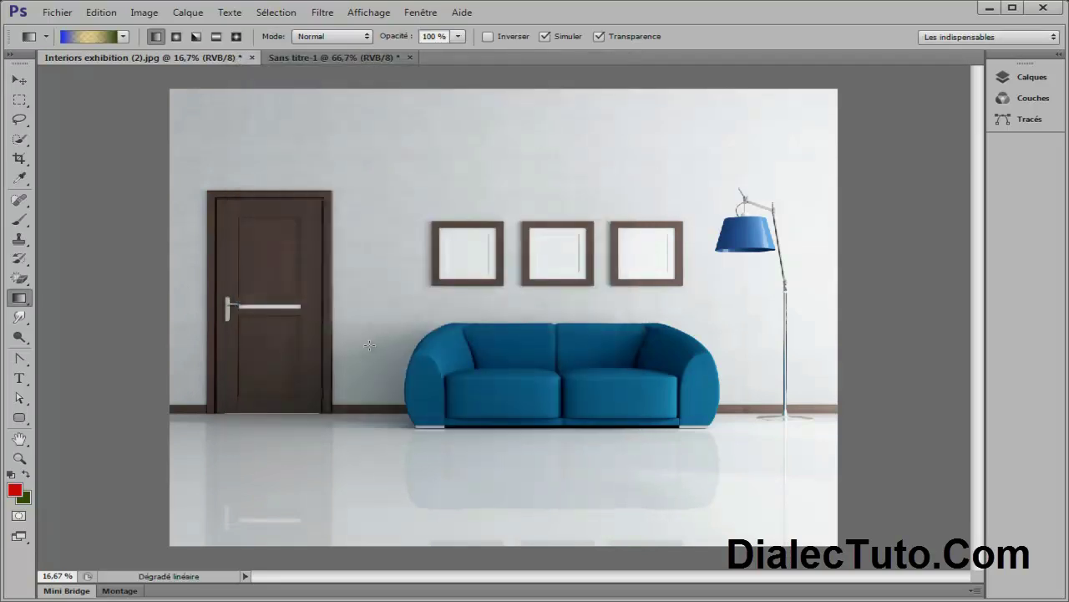
pyautogui.moveTo(319, 412); pyautogui.dragTo(640, 237)
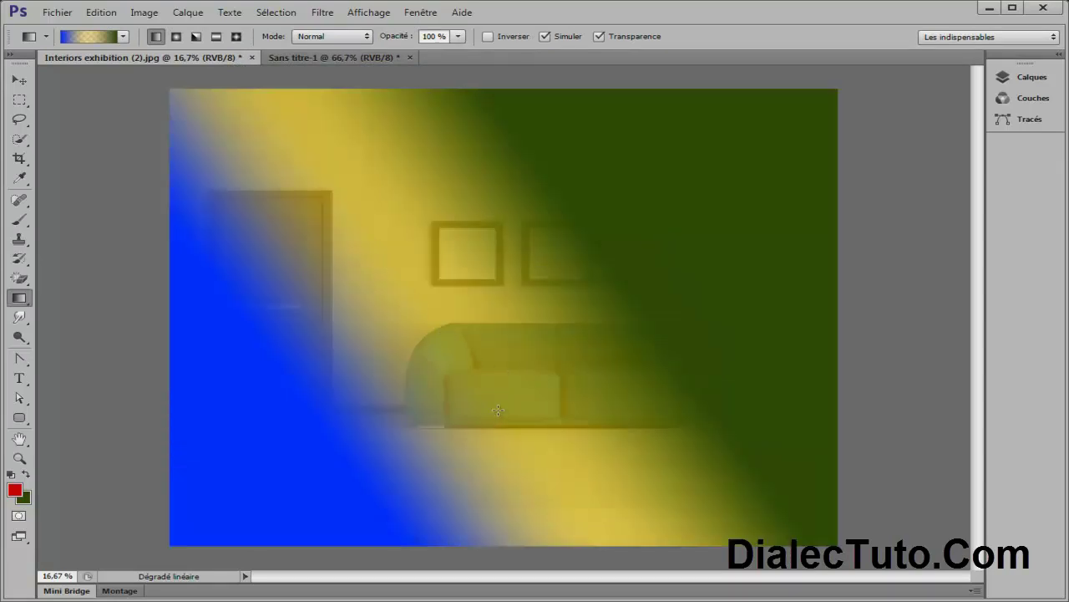
pyautogui.click(88, 36)
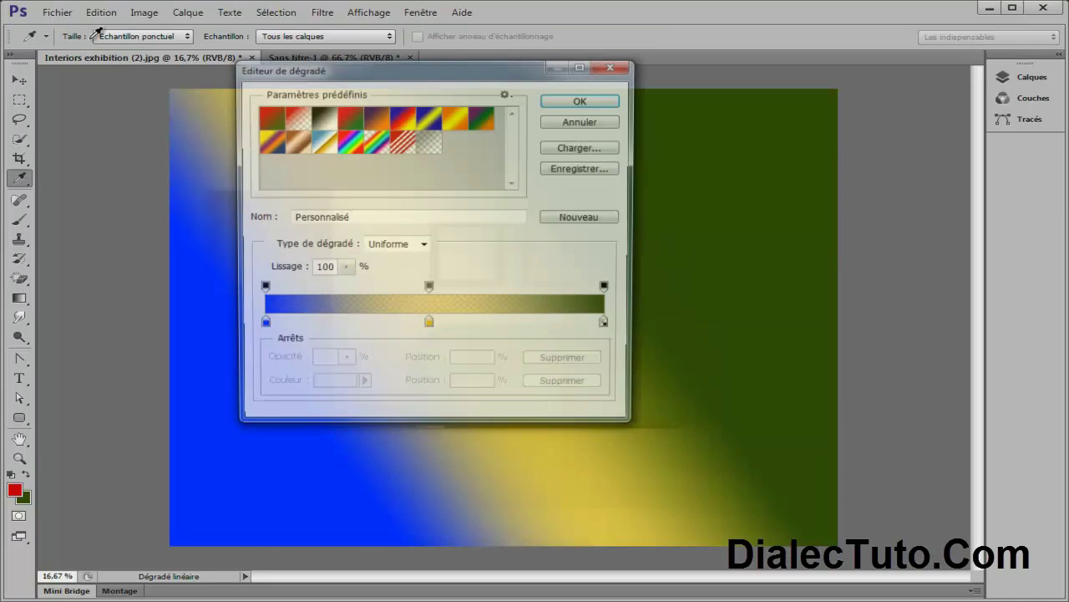
pyautogui.click(428, 325)
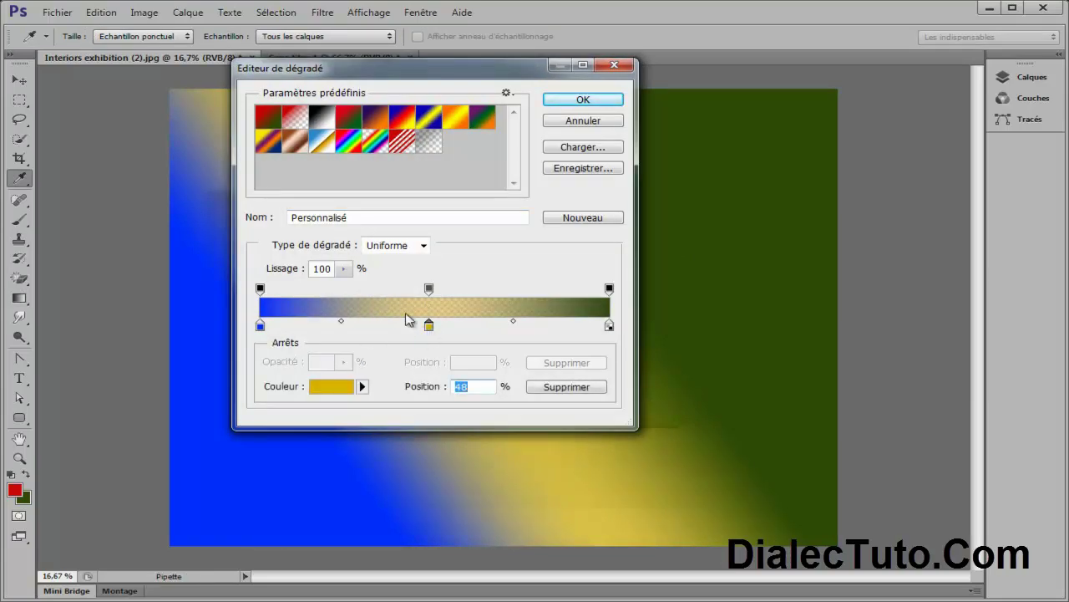
pyautogui.click(428, 289)
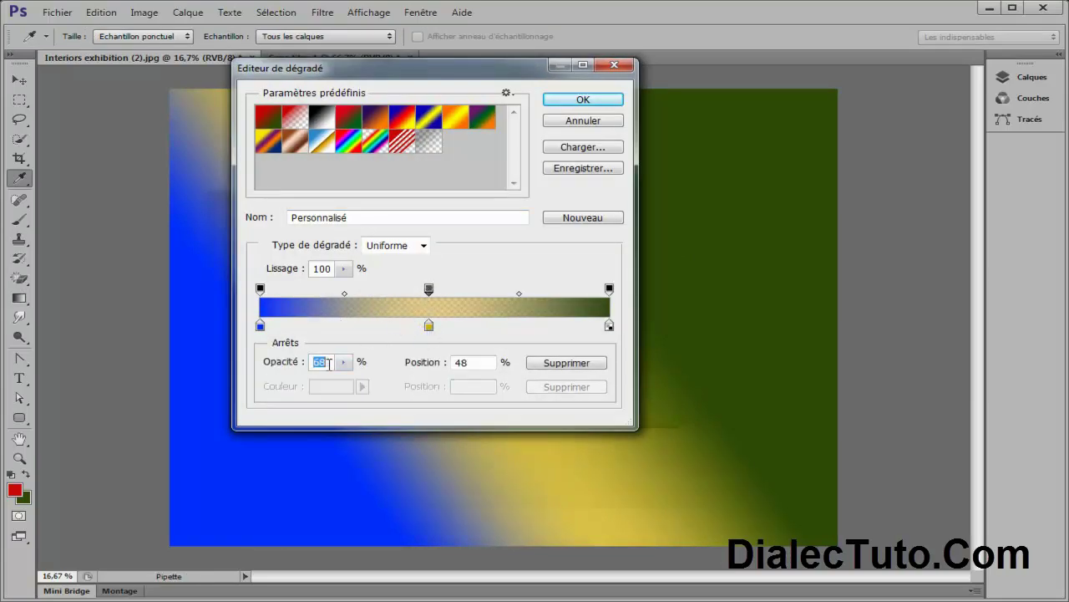
pyautogui.click(596, 122)
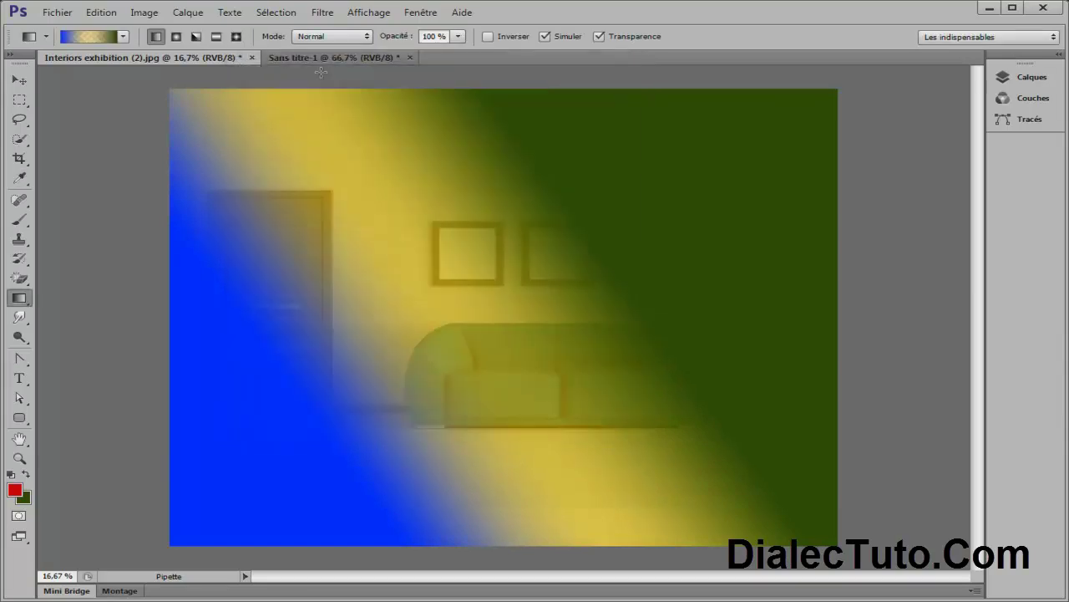
pyautogui.click(100, 12)
pyautogui.click(167, 26)
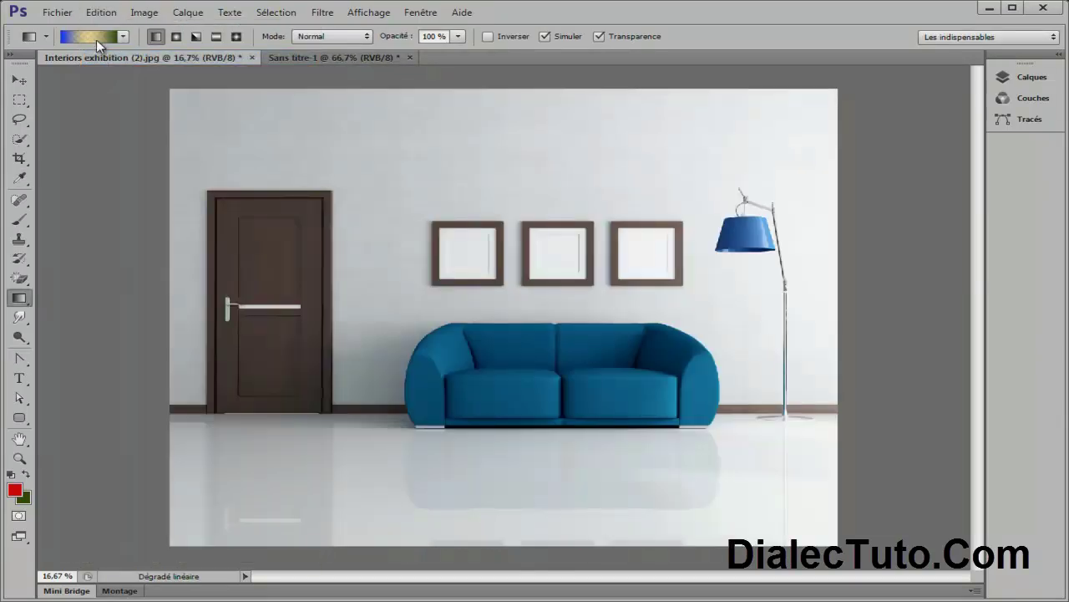
# Step: Set the 48% opacity stop to 0% and draw the gradient diagonally across the photo
pyautogui.click(94, 35)
pyautogui.click(429, 288)
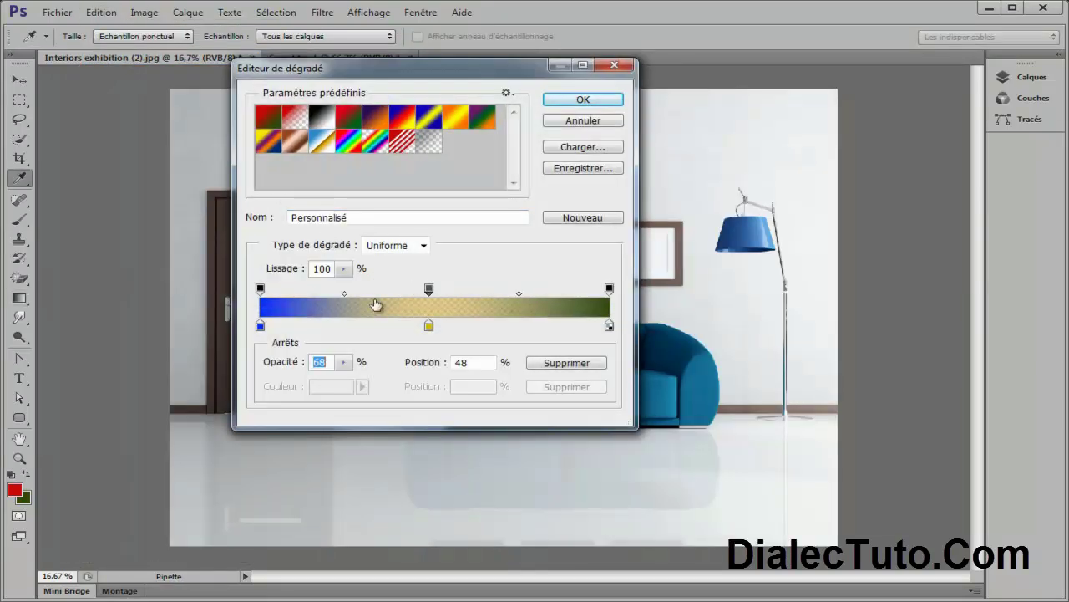
pyautogui.moveTo(286, 365); pyautogui.dragTo(251, 365)
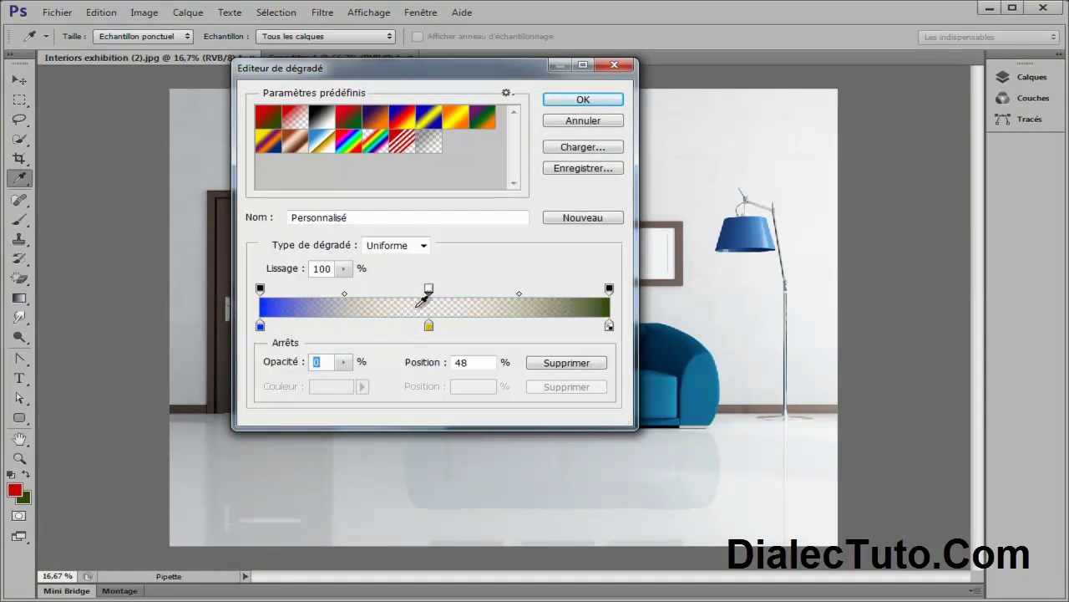
pyautogui.click(607, 103)
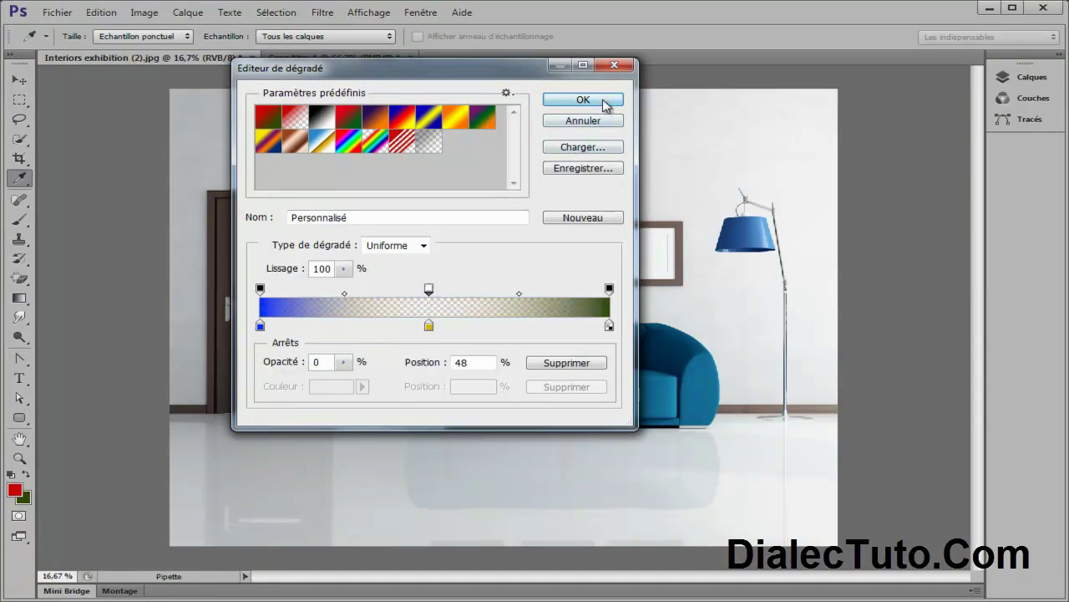
pyautogui.moveTo(234, 464)
pyautogui.mouseDown()
pyautogui.moveTo(472, 322)
pyautogui.moveTo(648, 234)
pyautogui.mouseUp()
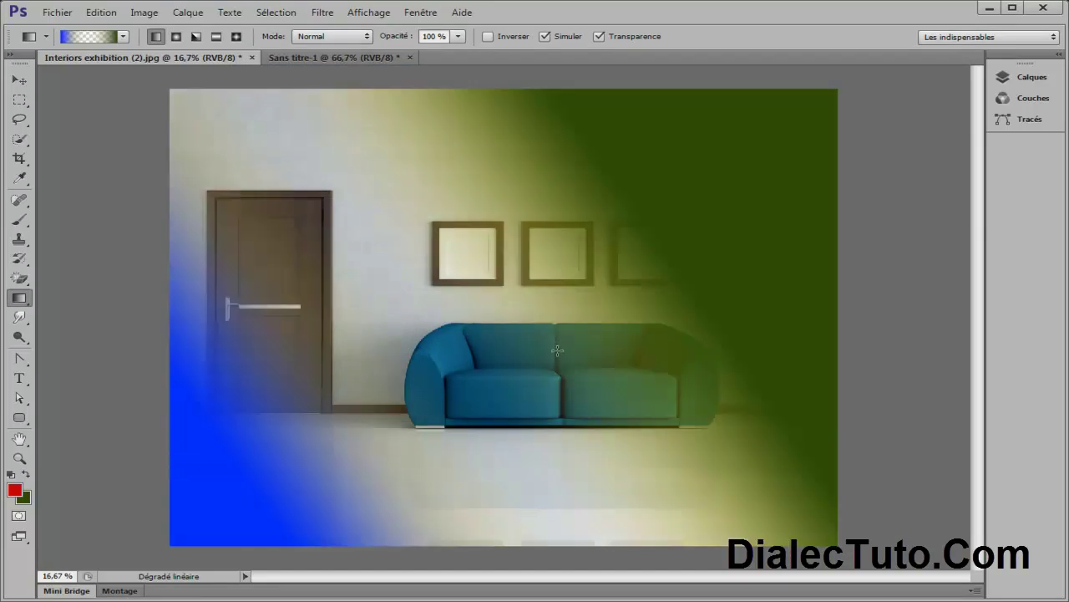
# Step: Check the gradient's colour and opacity stops, cancel the editor, and undo the gradient
pyautogui.click(74, 39)
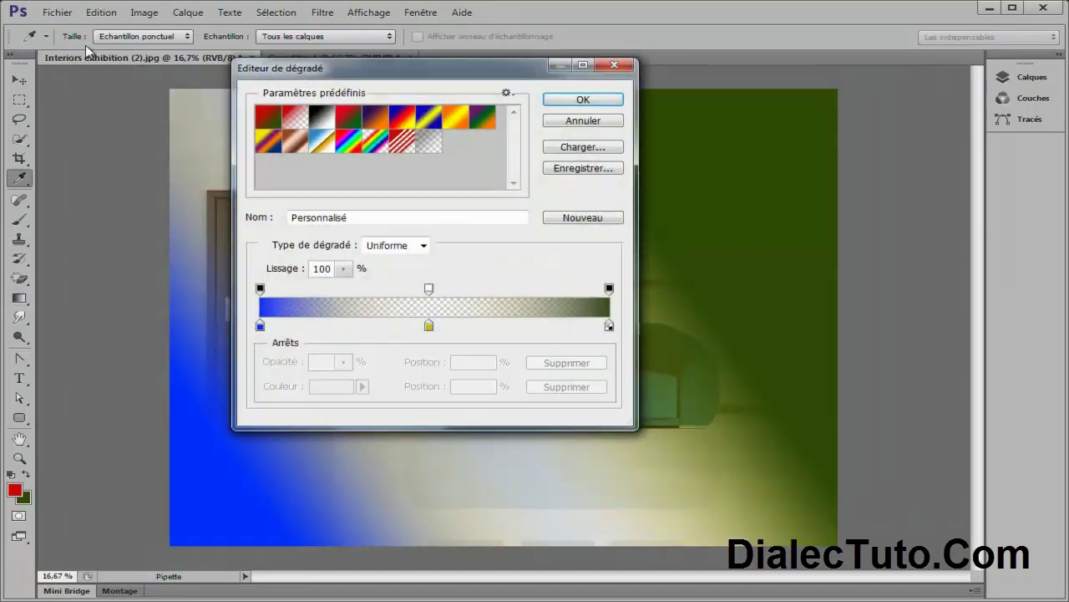
pyautogui.moveTo(361, 67)
pyautogui.mouseDown()
pyautogui.moveTo(701, 59)
pyautogui.moveTo(581, 81)
pyautogui.moveTo(148, 26)
pyautogui.mouseUp()
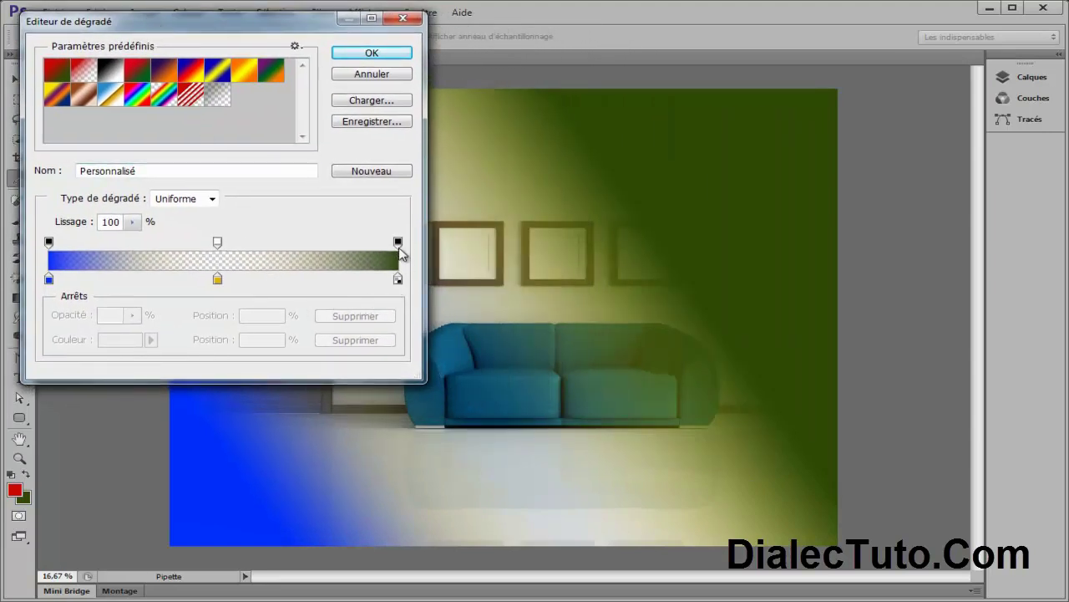
pyautogui.click(398, 243)
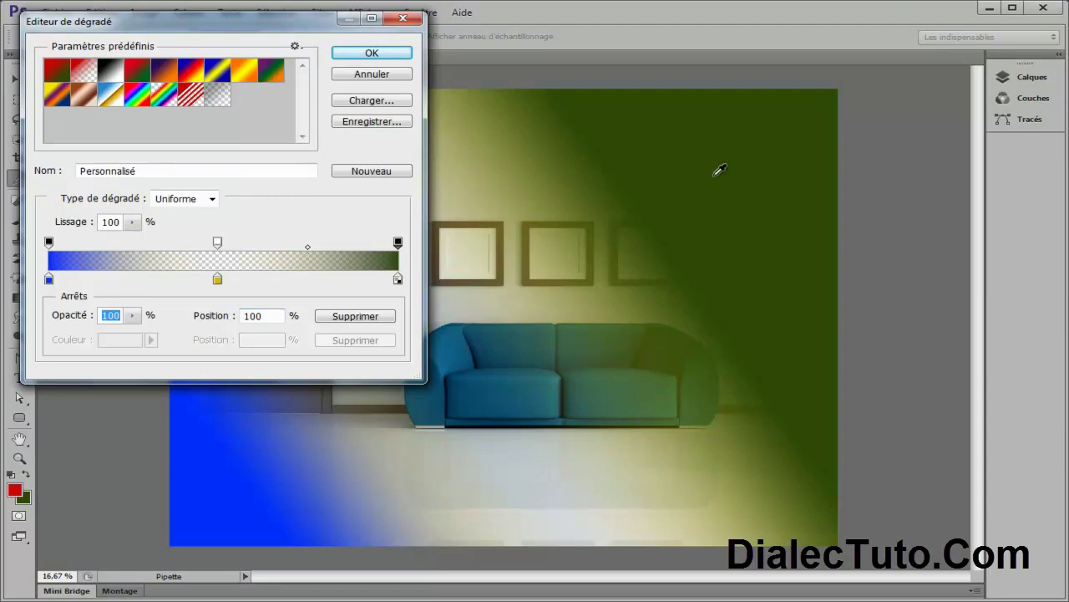
pyautogui.click(49, 280)
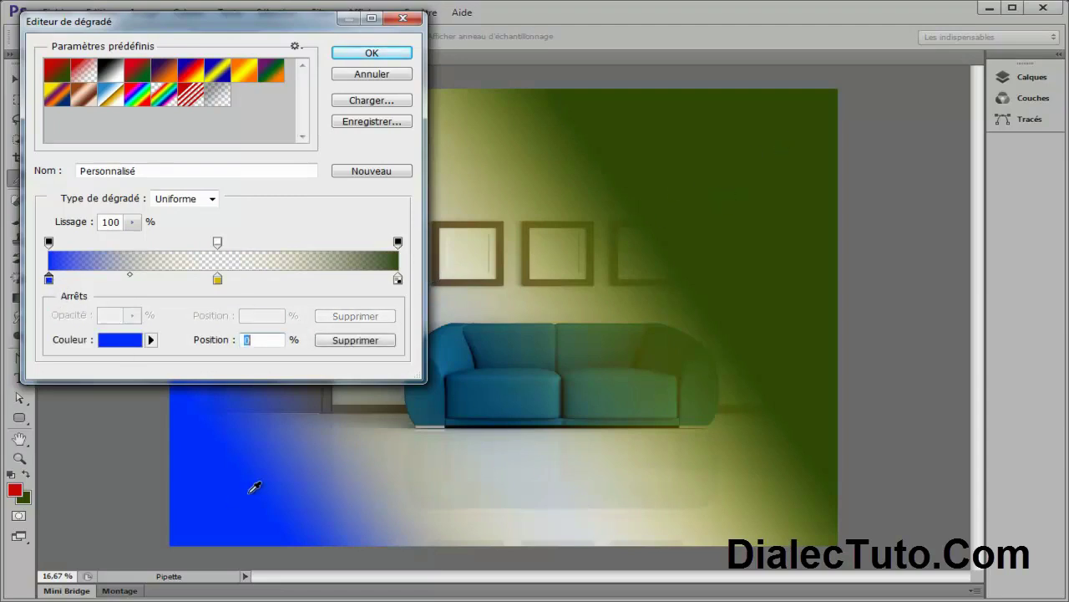
pyautogui.click(49, 243)
pyautogui.click(217, 242)
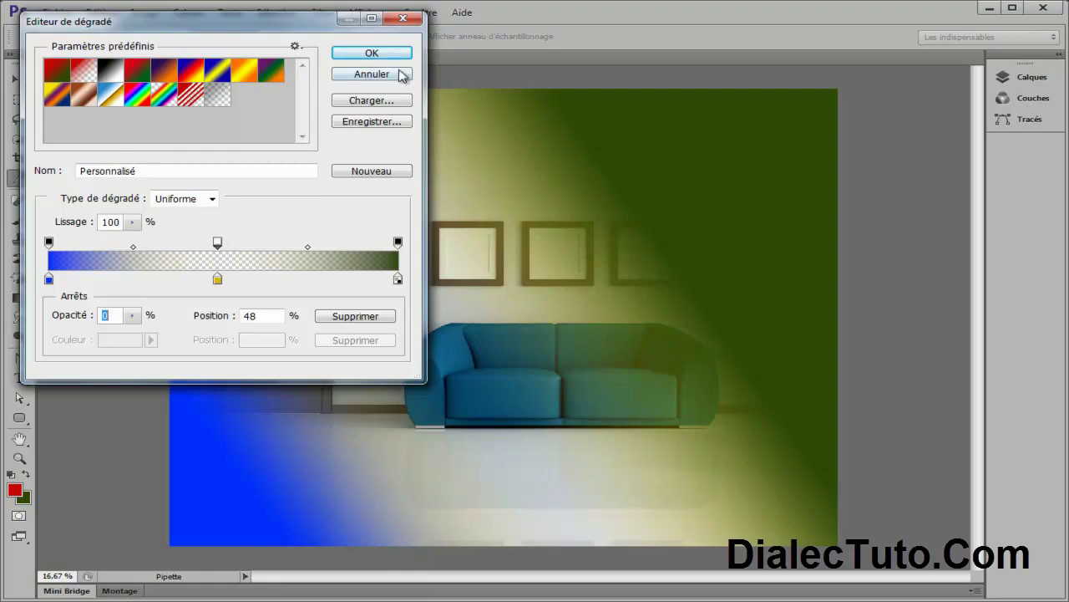
pyautogui.click(404, 76)
pyautogui.click(100, 11)
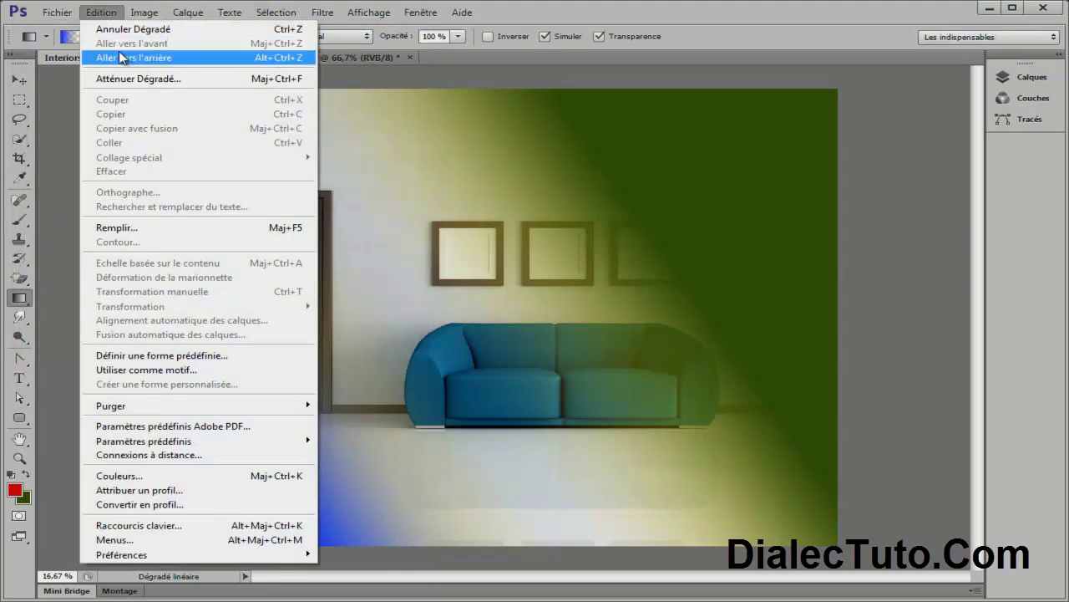
pyautogui.click(123, 54)
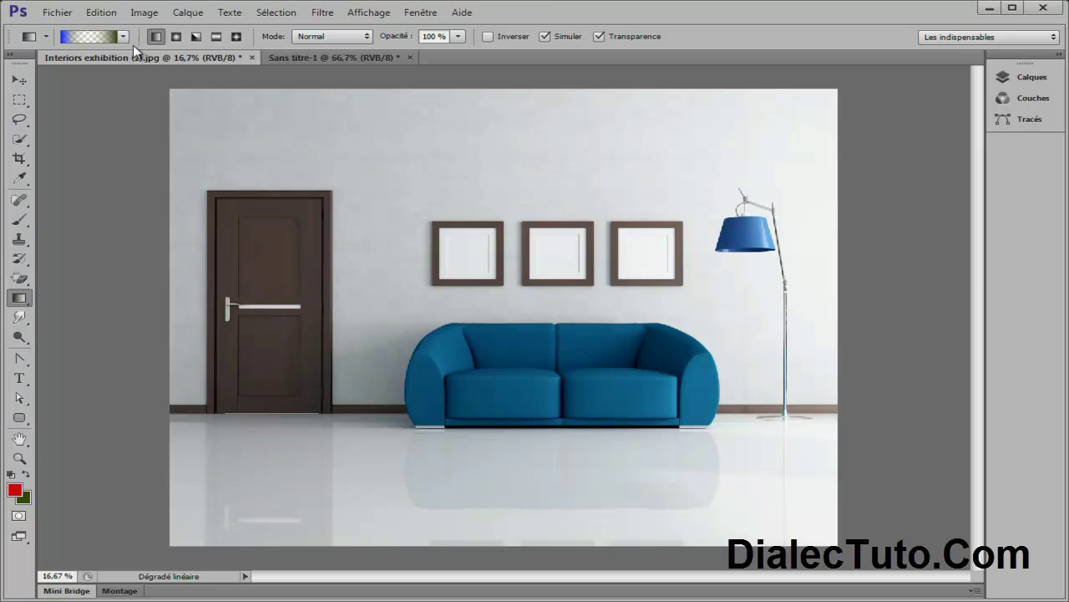
# Step: Select the middle opacity stop's 0% value in the Gradient Editor
pyautogui.click(90, 40)
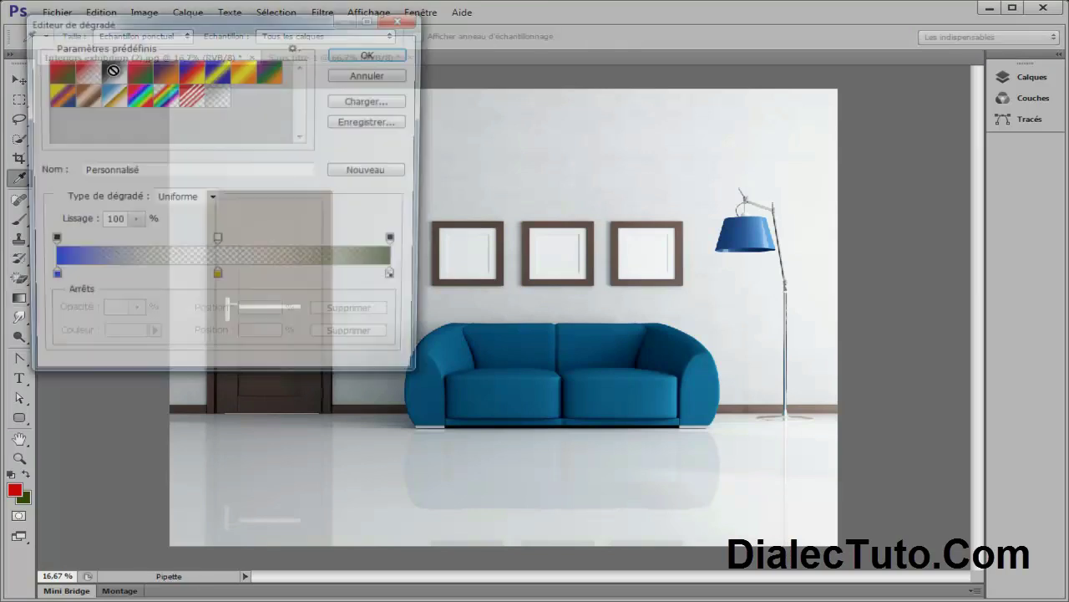
pyautogui.click(218, 242)
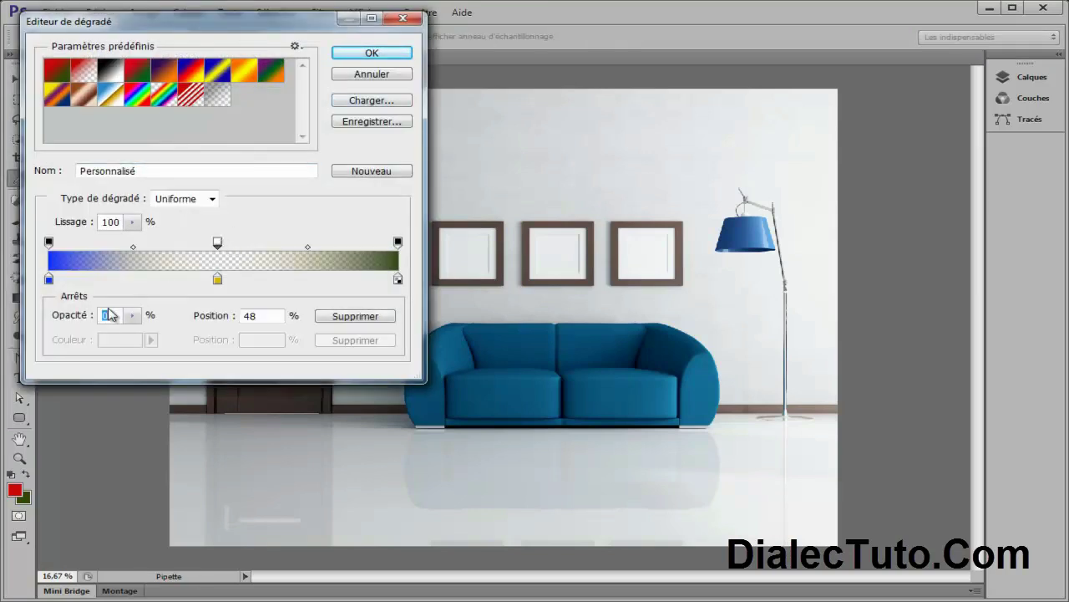
pyautogui.doubleClick(106, 315)
pyautogui.click(378, 76)
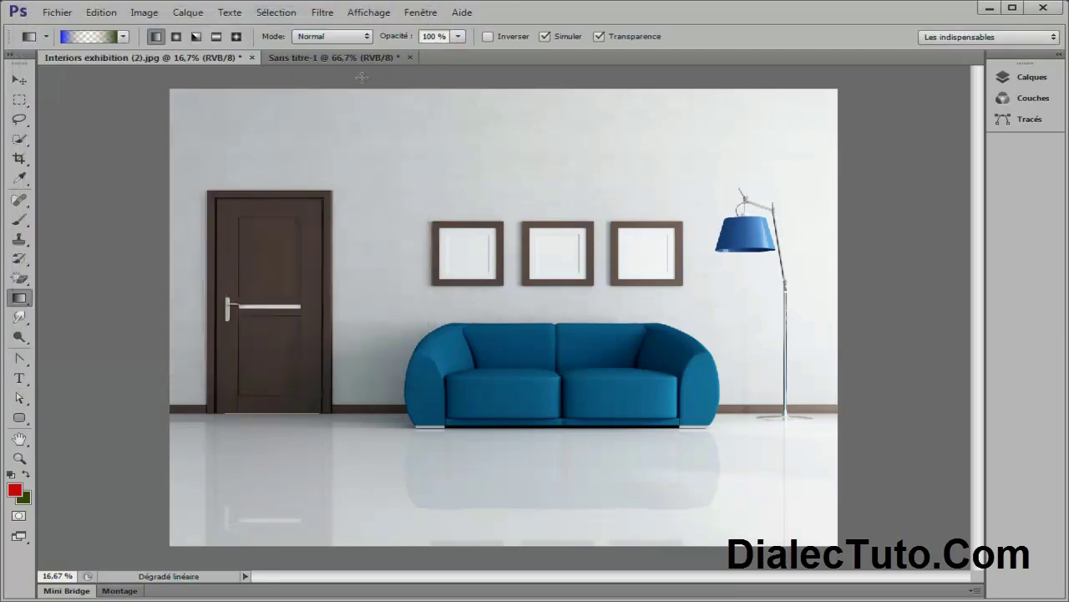
pyautogui.click(623, 36)
pyautogui.click(83, 39)
pyautogui.click(218, 243)
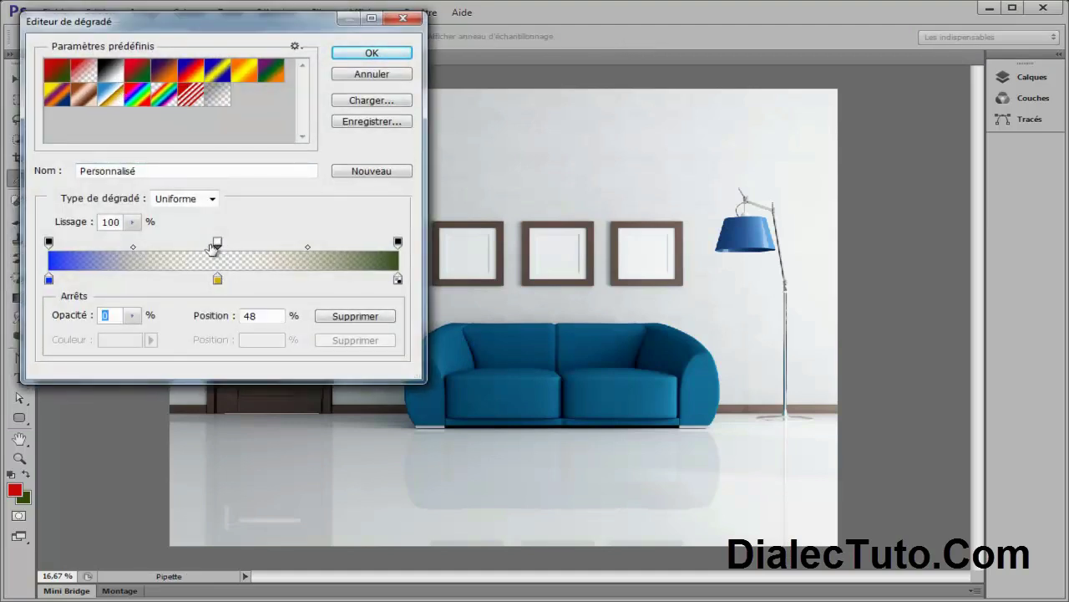
pyautogui.click(376, 75)
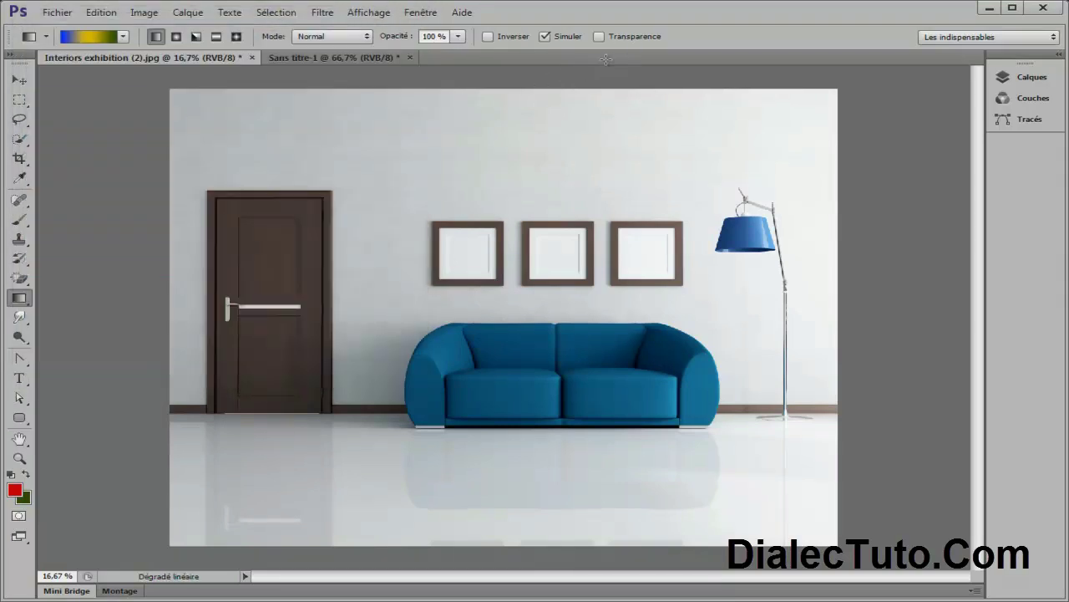
pyautogui.moveTo(306, 416); pyautogui.dragTo(612, 217)
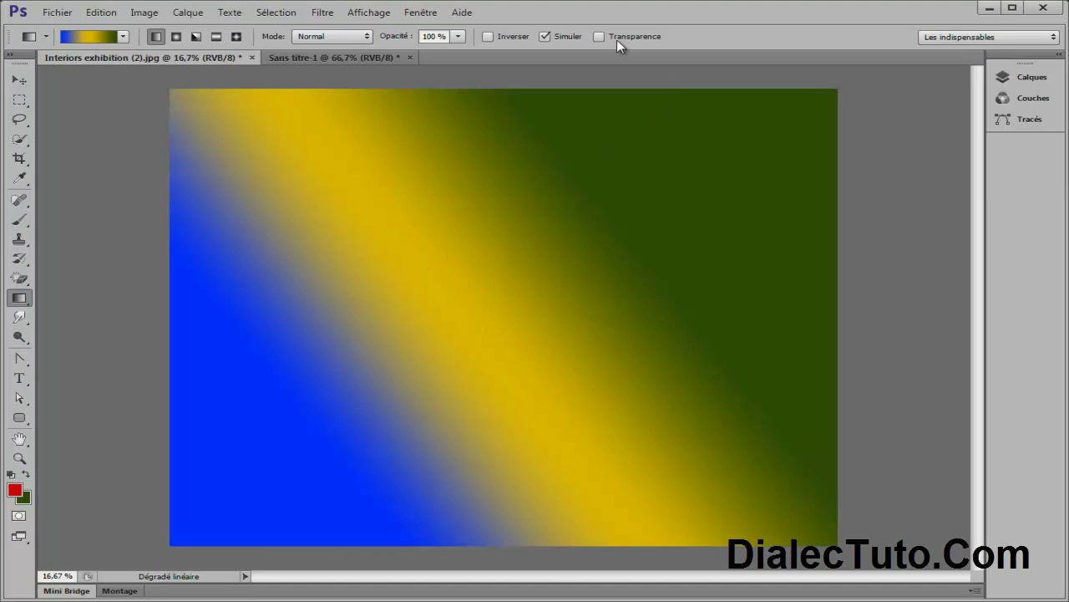
pyautogui.click(101, 12)
pyautogui.click(100, 57)
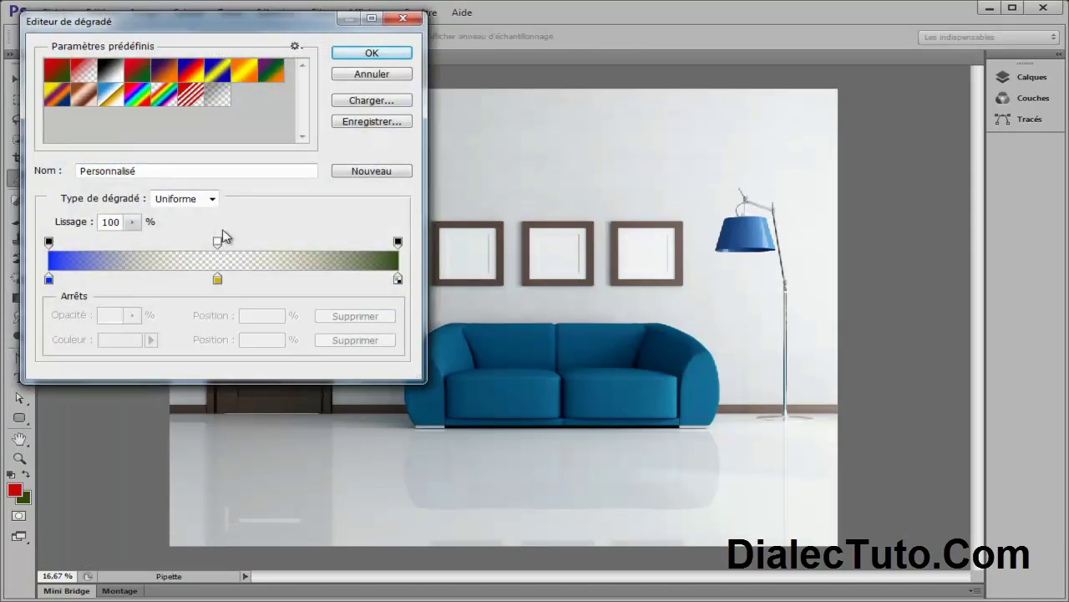
pyautogui.click(218, 243)
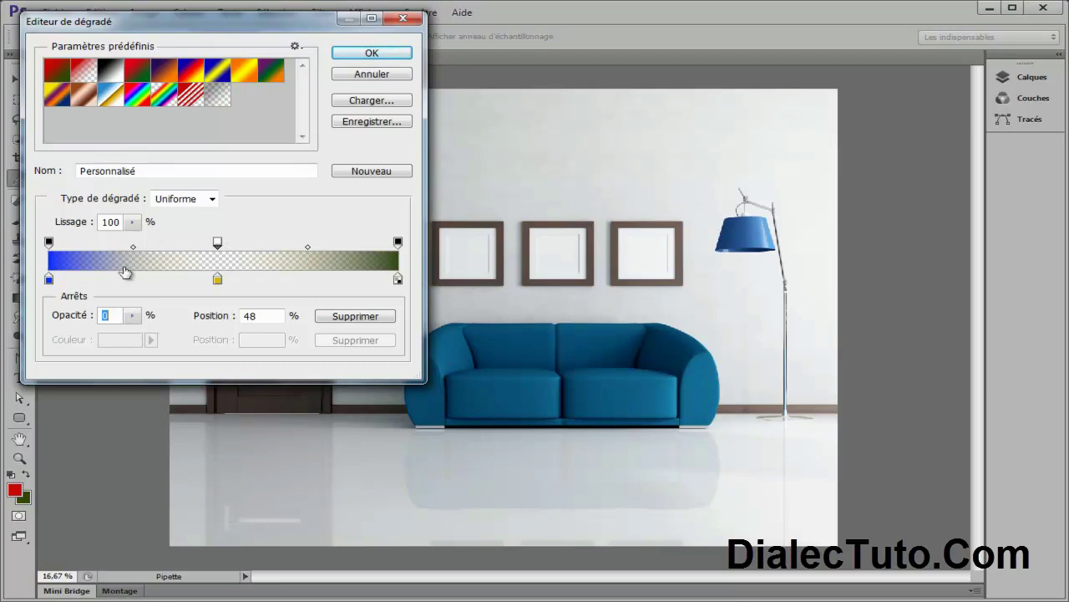
pyautogui.click(364, 77)
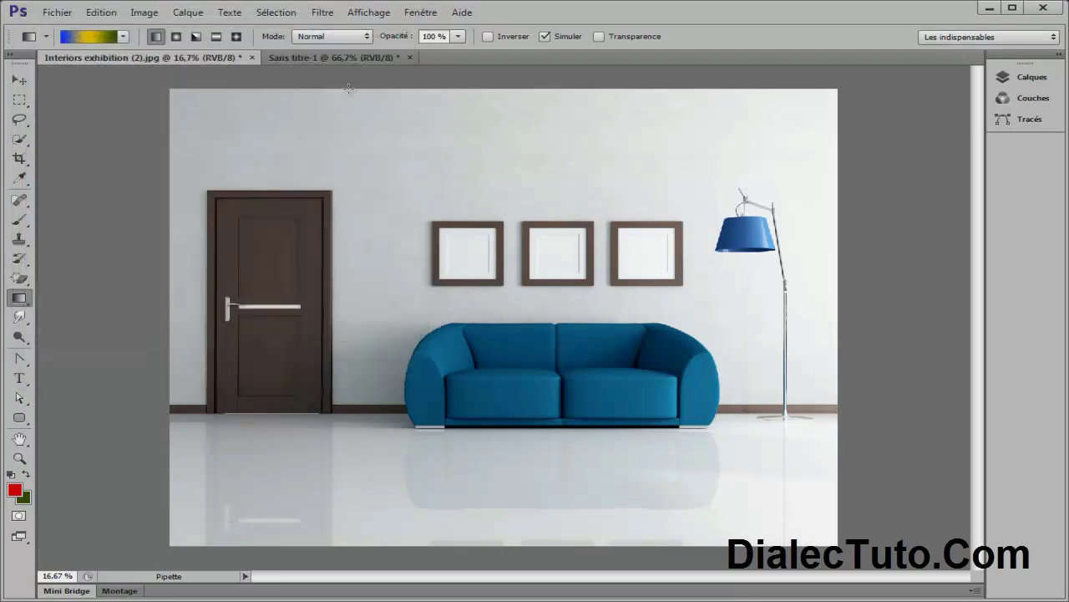
pyautogui.click(623, 38)
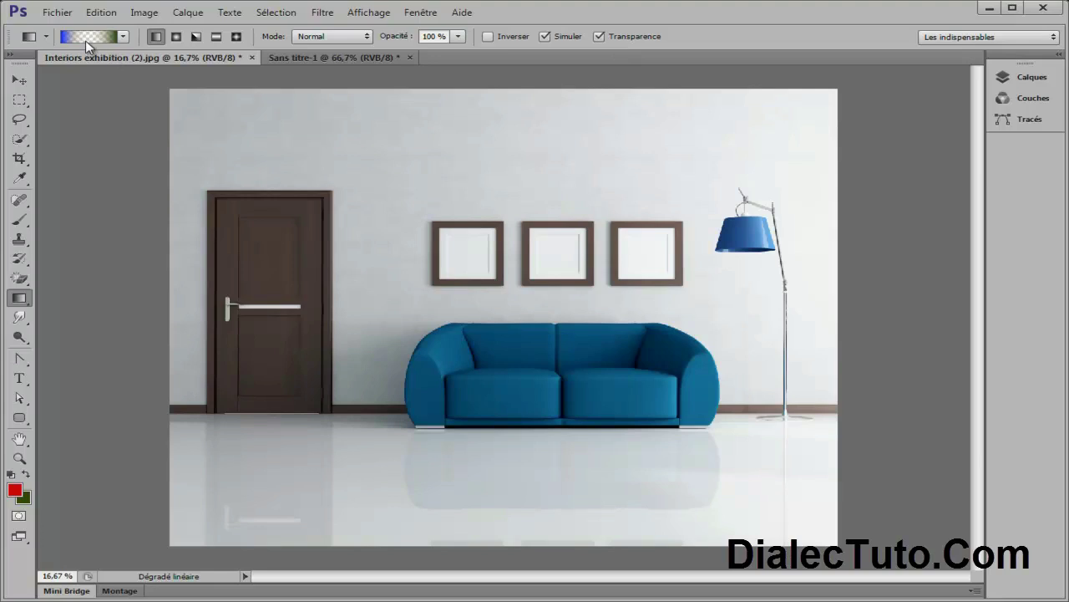